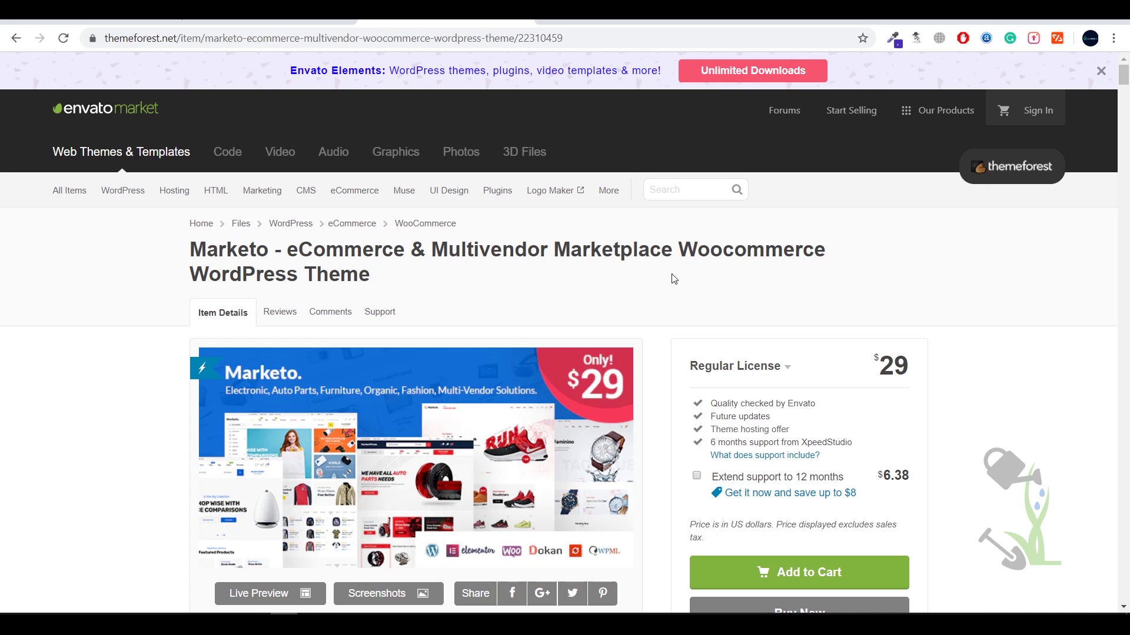
- Scroll the theme details and highlight its Elementor compatibility
scroll(692, 281, "down", 5)
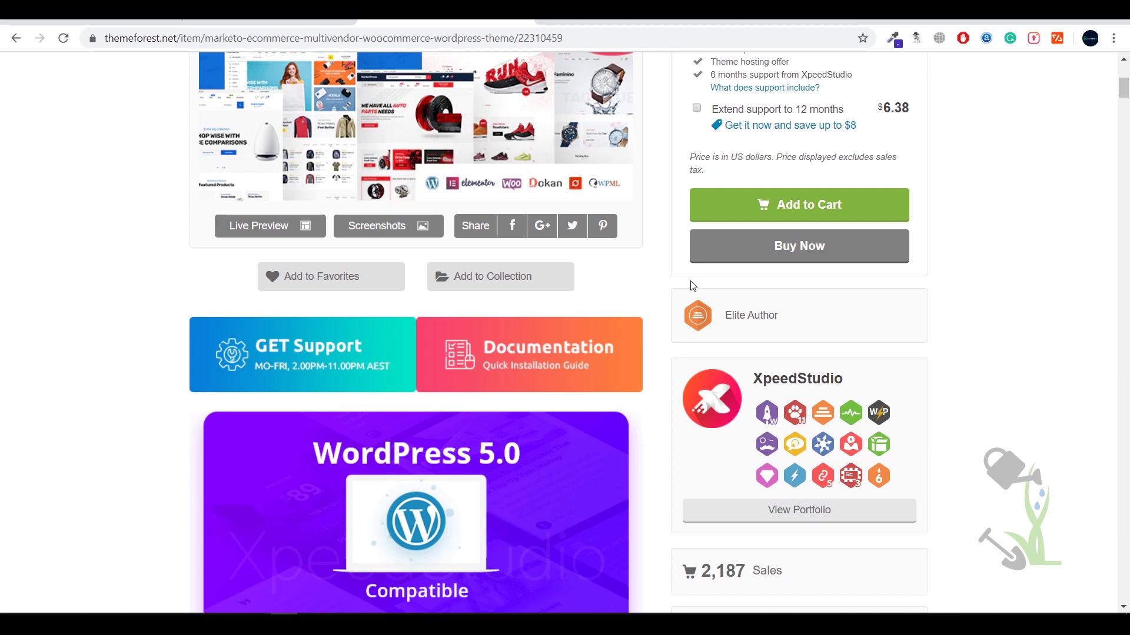
scroll(792, 193, "down", 12)
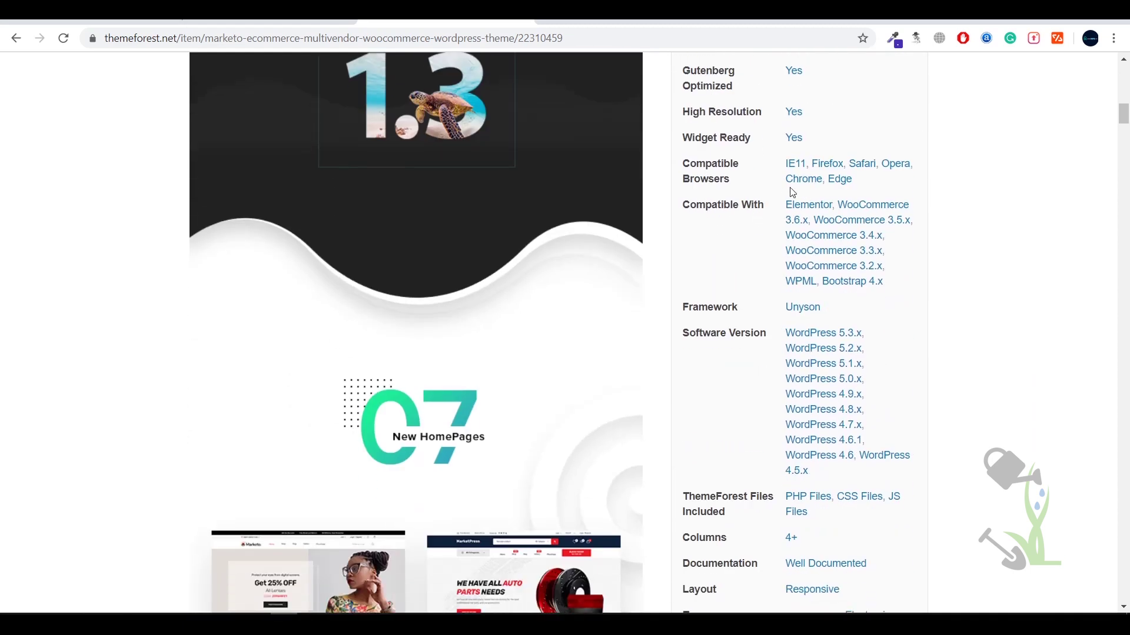
left_click_drag(690, 205, 836, 205)
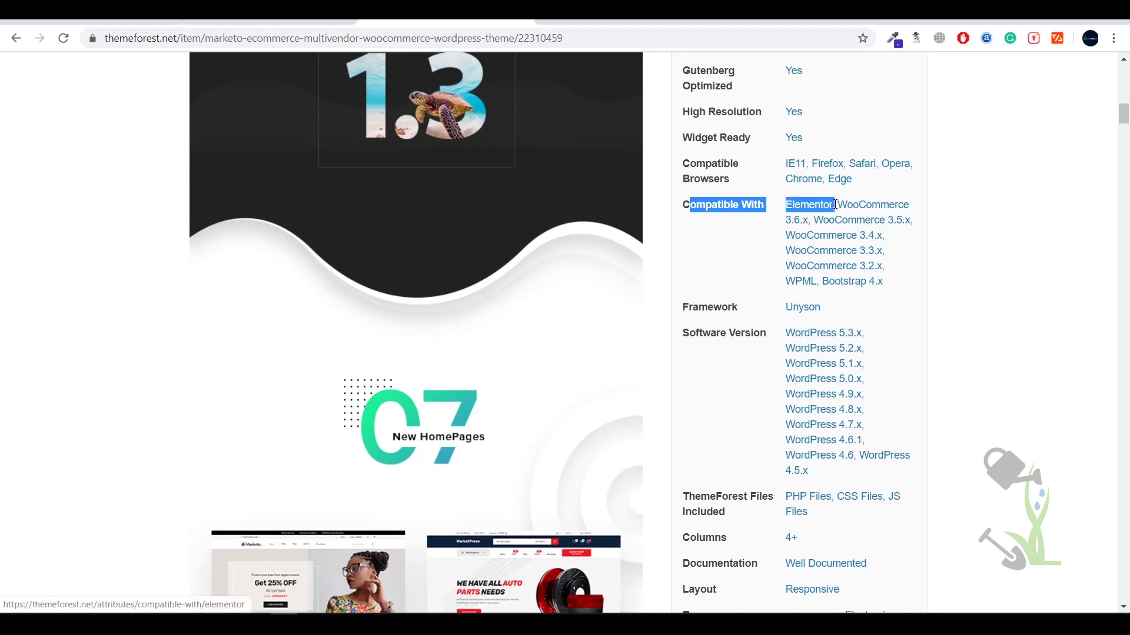
scroll(835, 204, "up", 8)
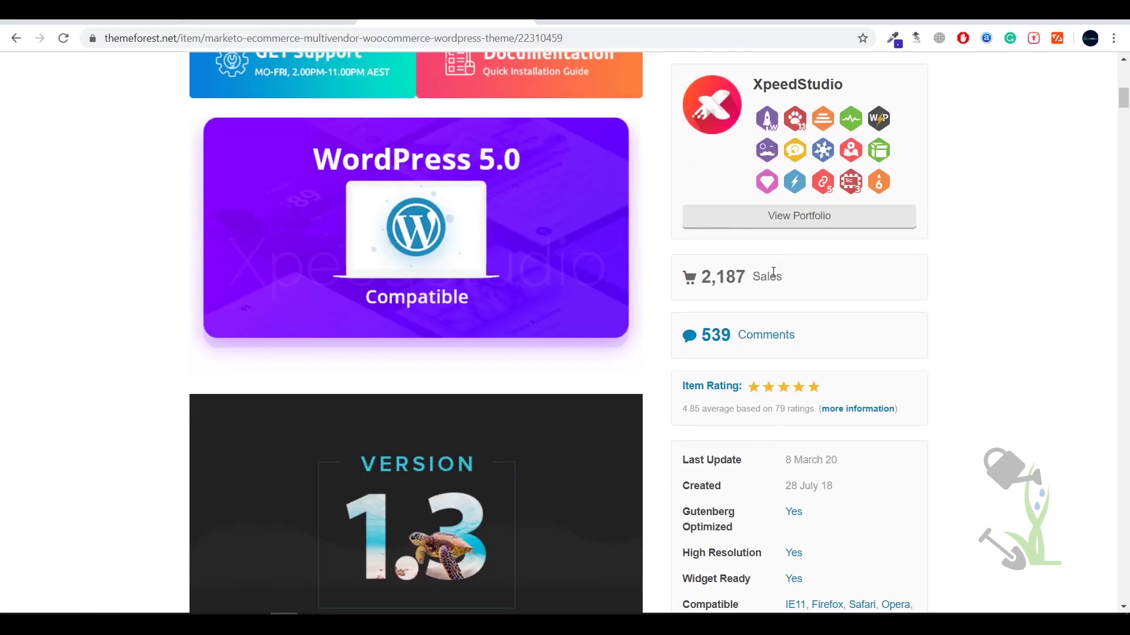
scroll(773, 272, "up", 10)
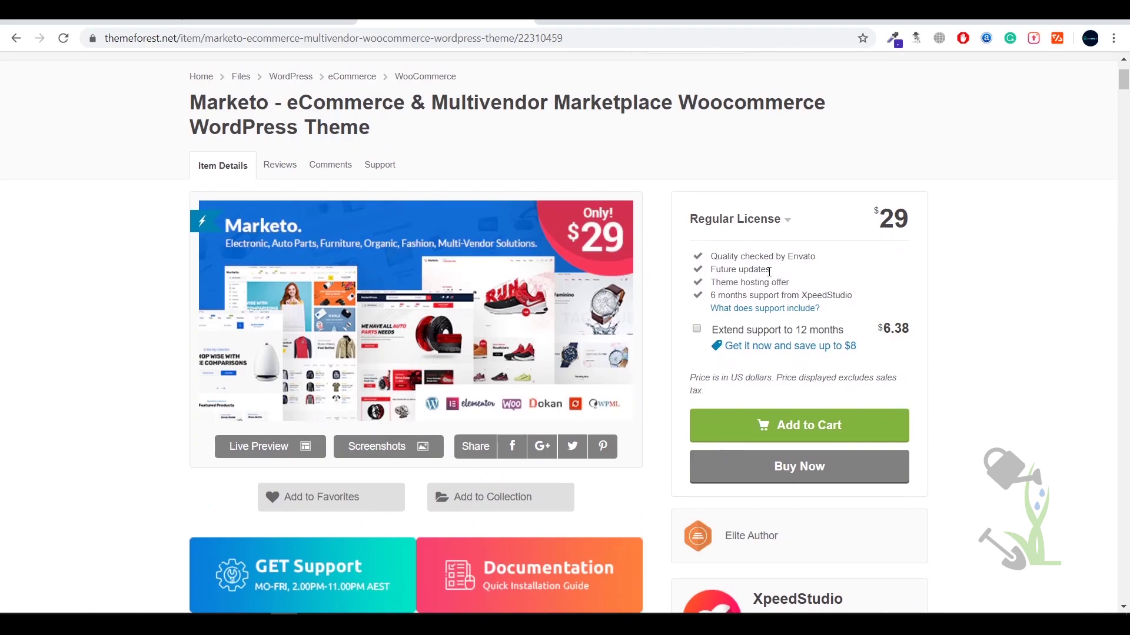
scroll(770, 277, "down", 4)
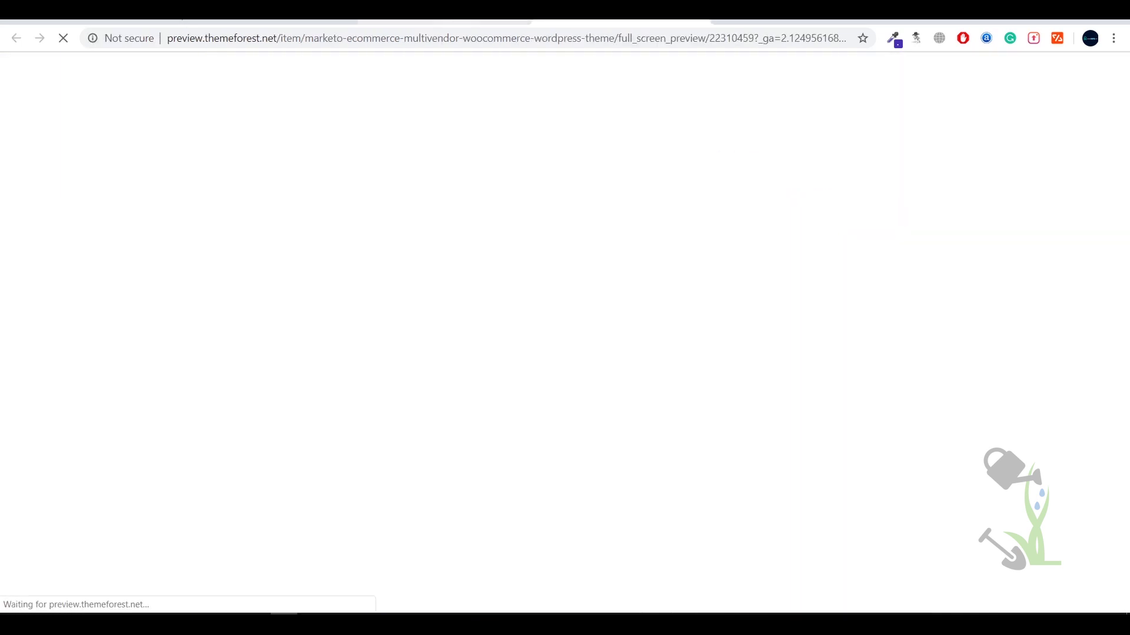
- Go back to the Marketo theme's product page and scroll through it
key("alt+Left")
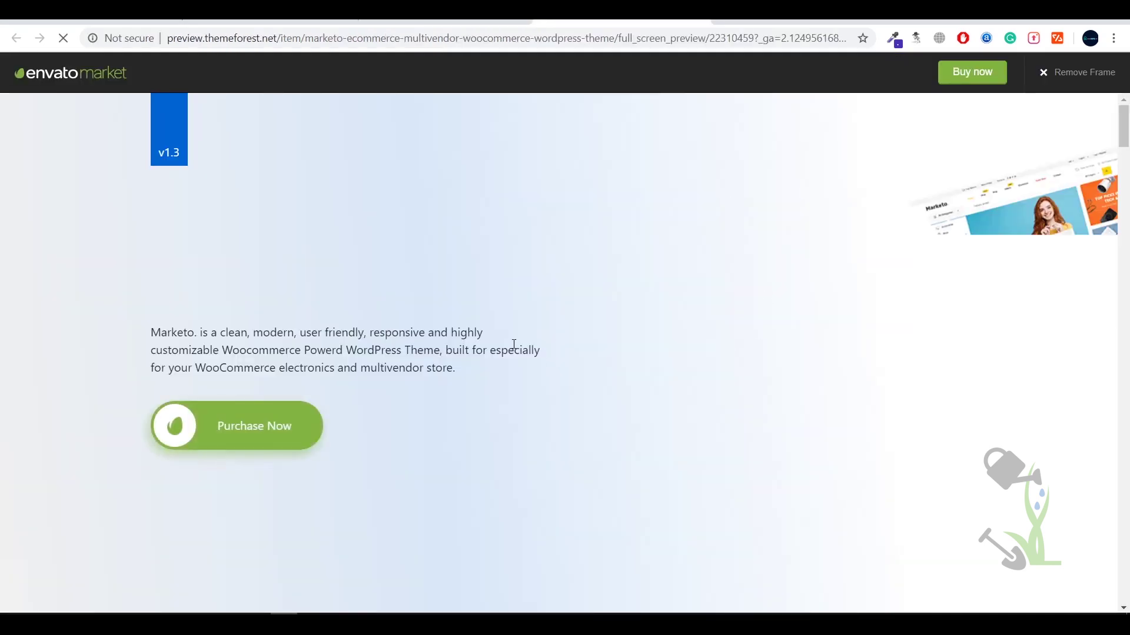
scroll(512, 345, "down", 4)
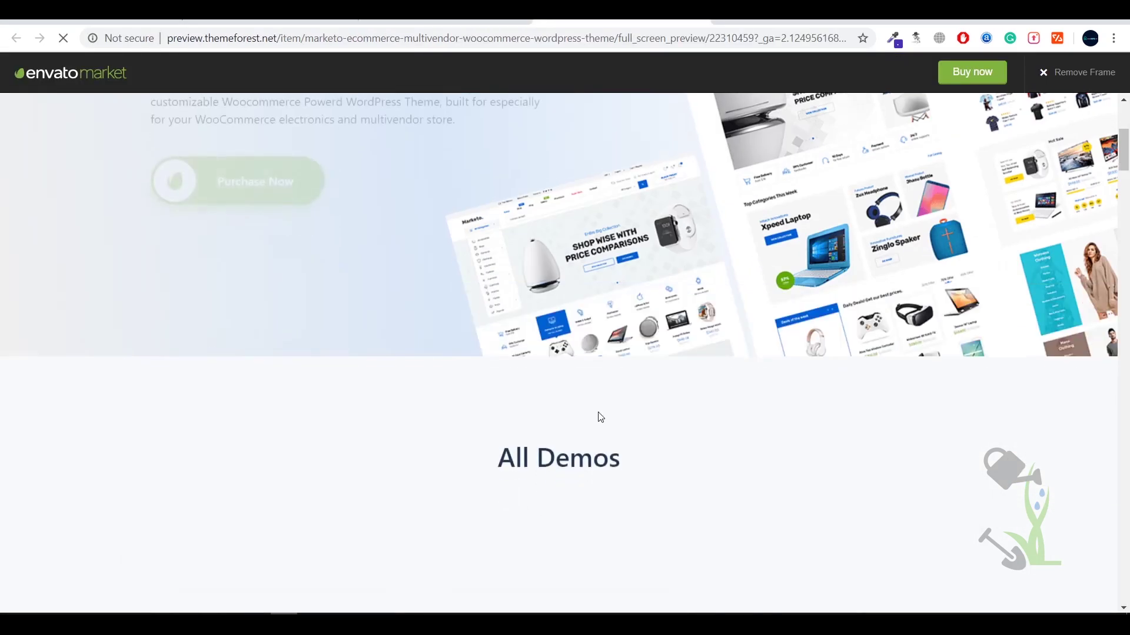
scroll(600, 417, "down", 15)
scroll(490, 333, "up", 13)
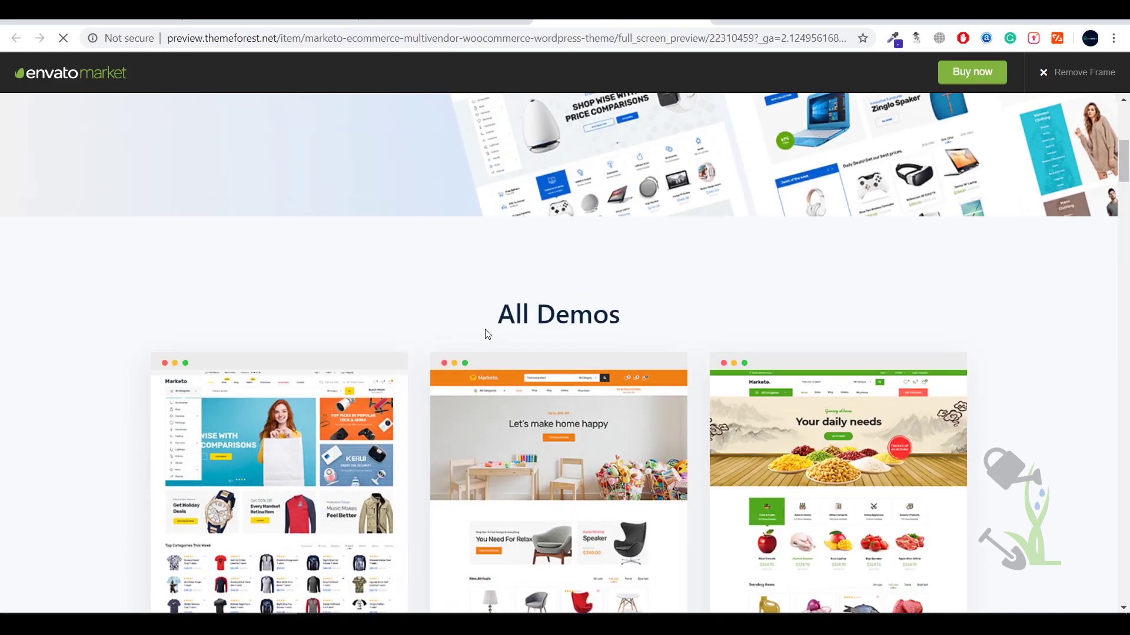
scroll(796, 308, "down", 12)
scroll(710, 373, "up", 7)
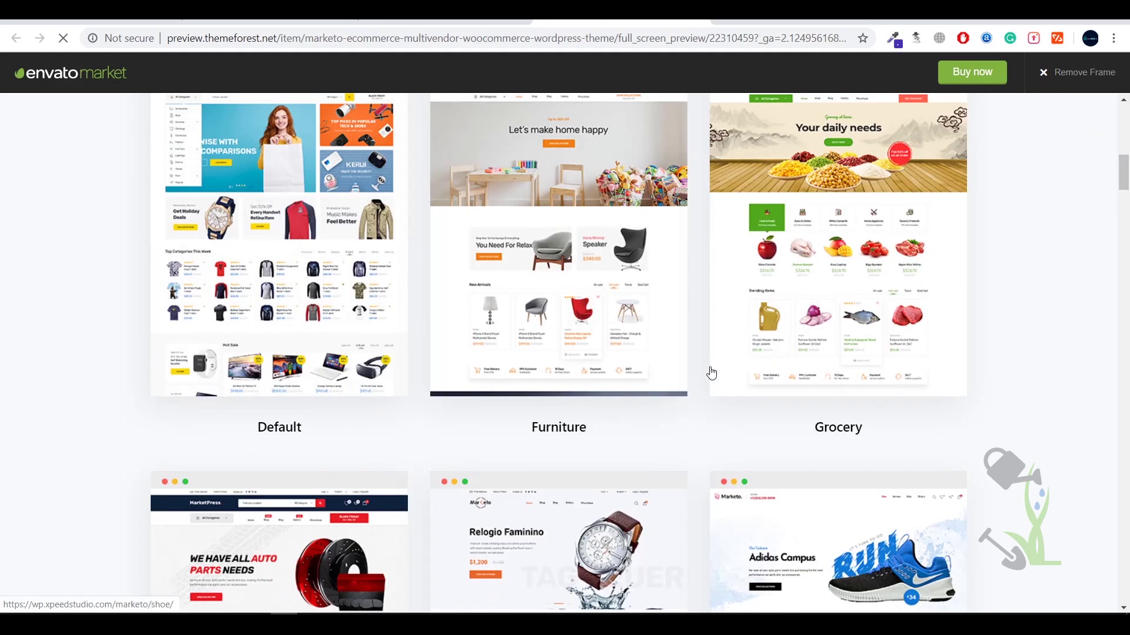
scroll(1075, 415, "down", 6)
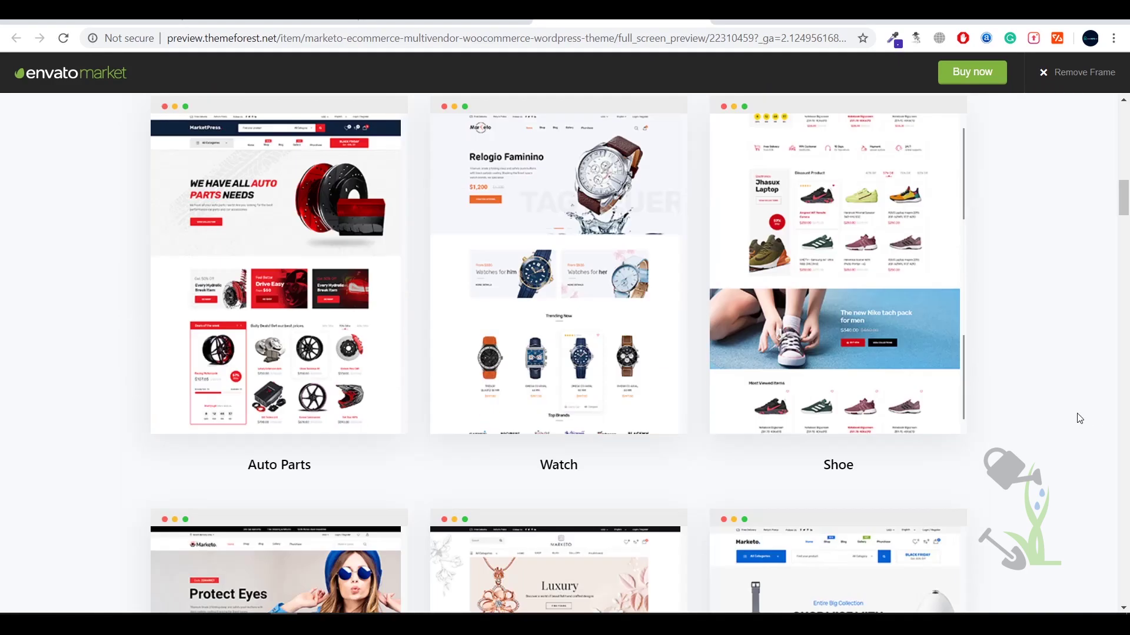
scroll(1083, 365, "down", 5)
scroll(1098, 303, "down", 4)
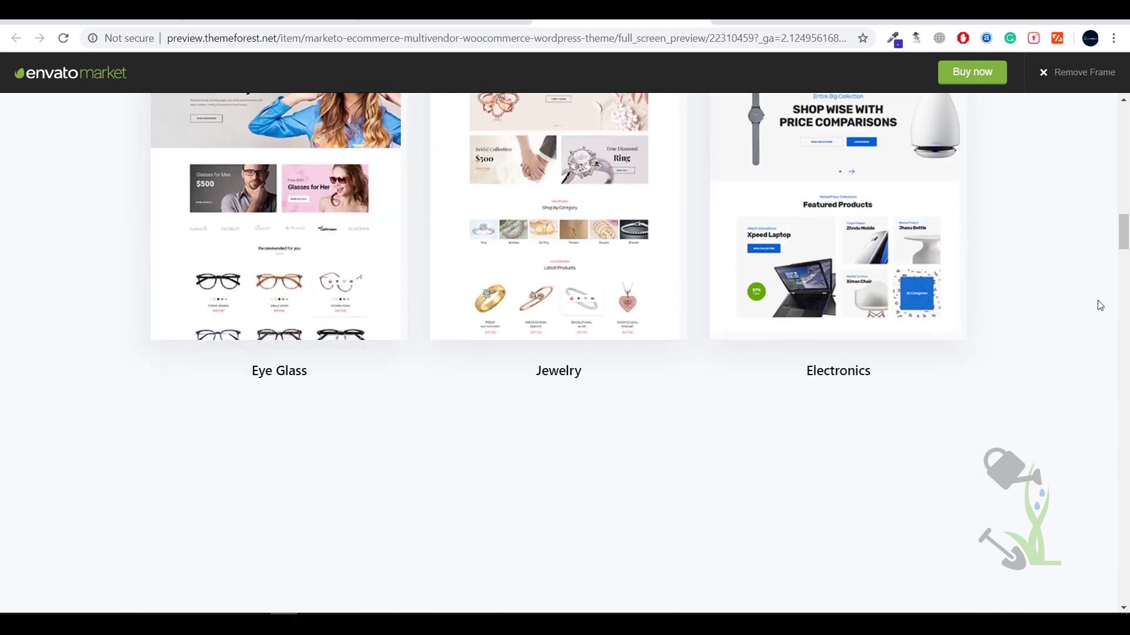
scroll(1074, 426, "down", 5)
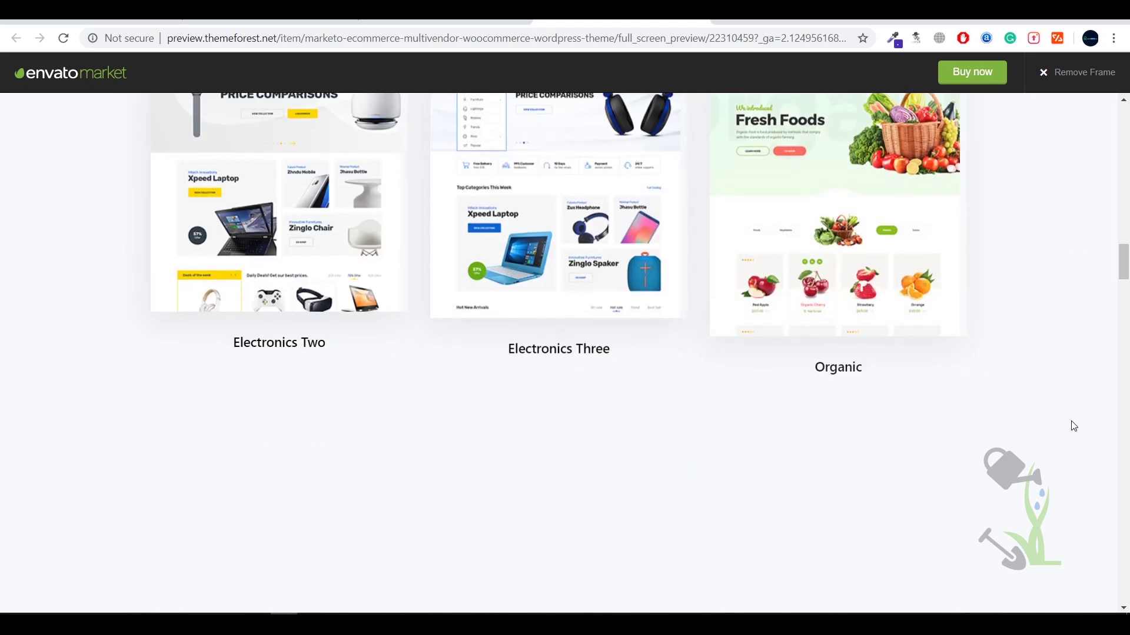
scroll(1074, 426, "up", 15)
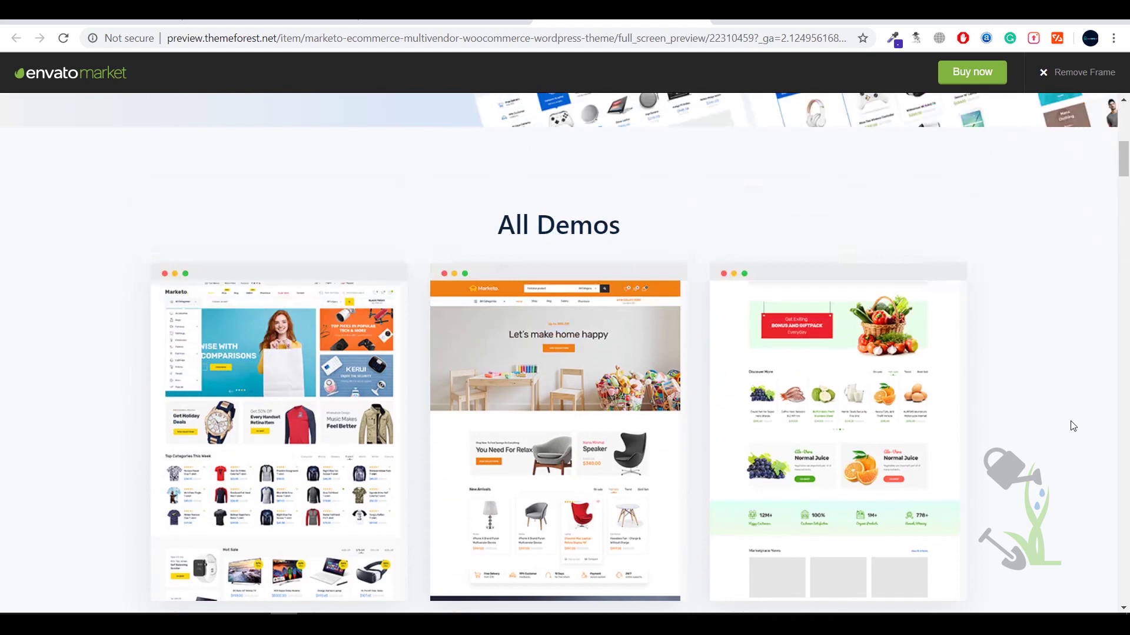
scroll(1073, 426, "up", 8)
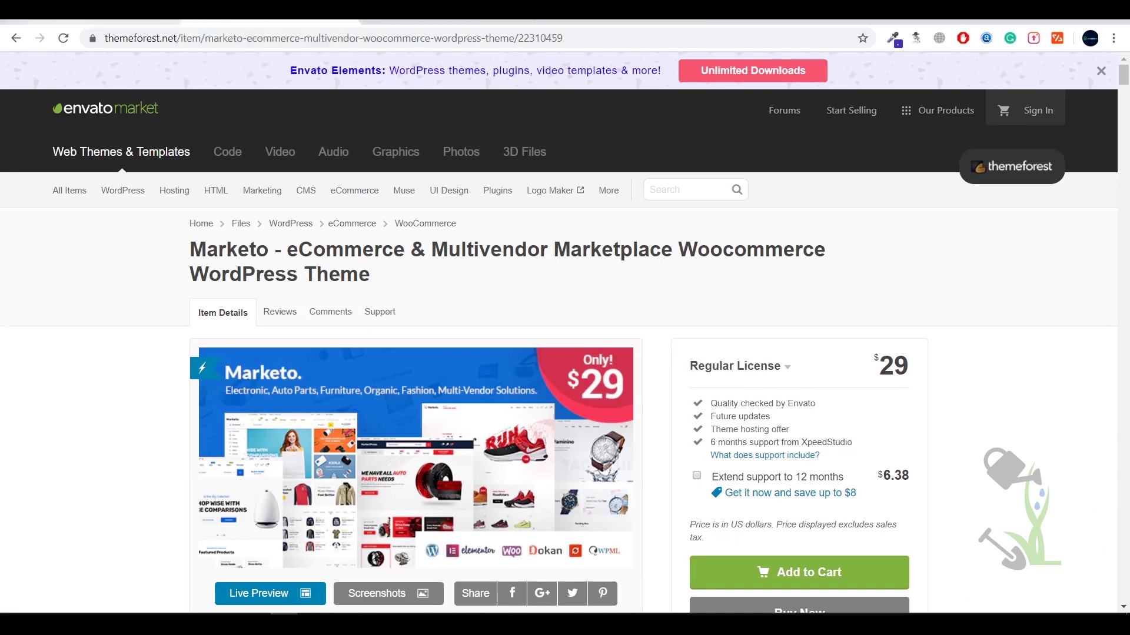
scroll(676, 472, "down", 6)
scroll(675, 476, "up", 6)
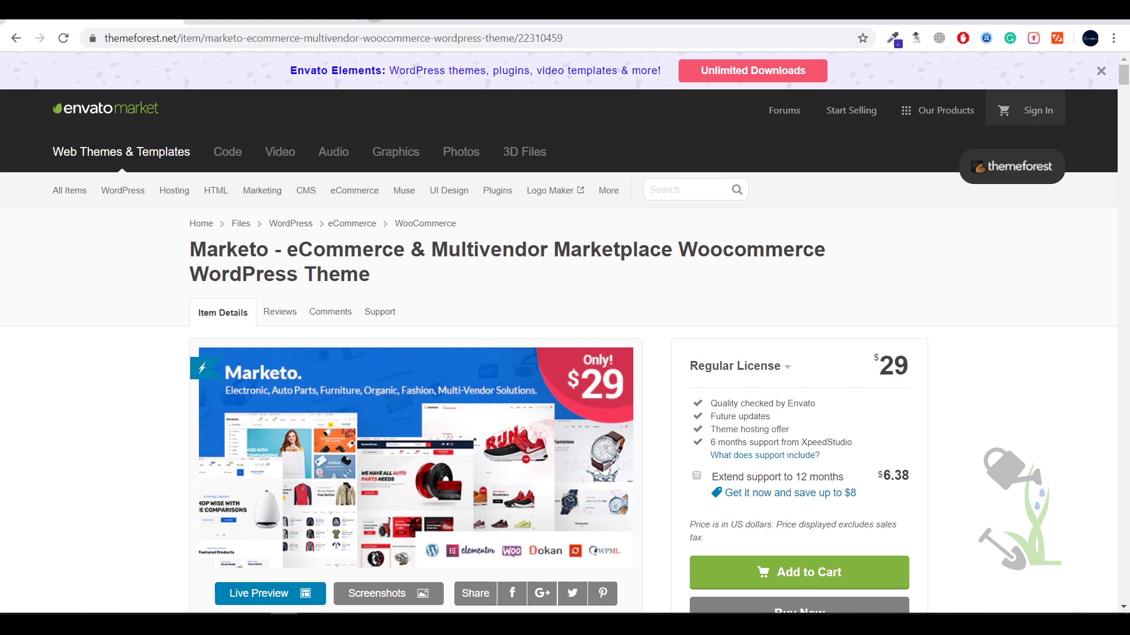
- Load demo.hot-star.in in a new tab and append /wp-admin to reach its Dashboard
left_click(389, 12)
type("demo")
key("Return")
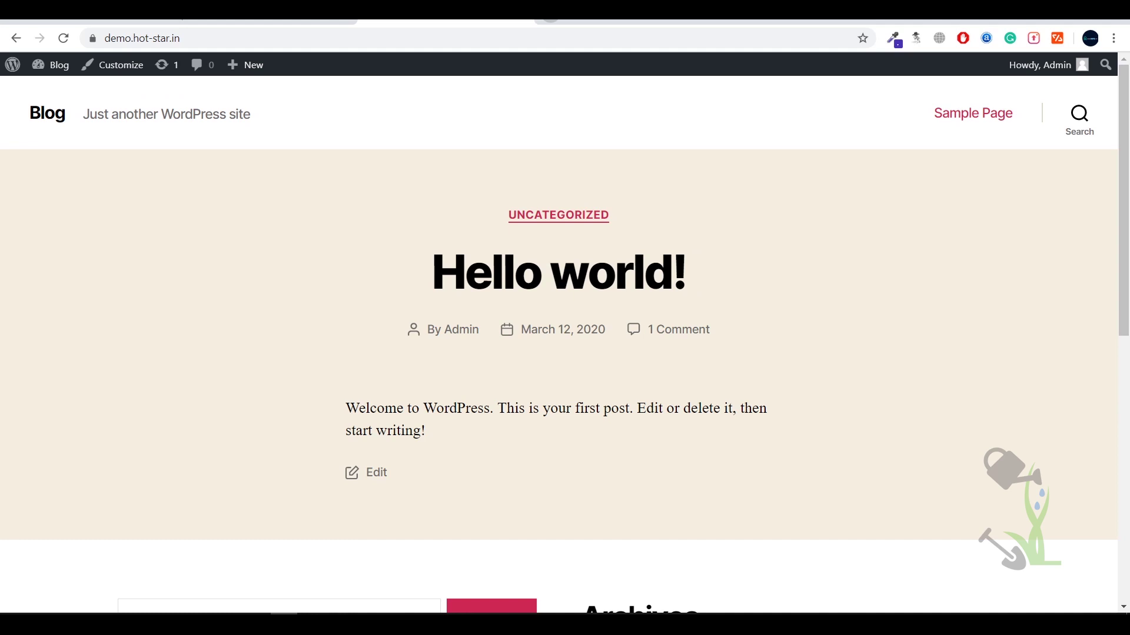
left_click(406, 41)
left_click(437, 43)
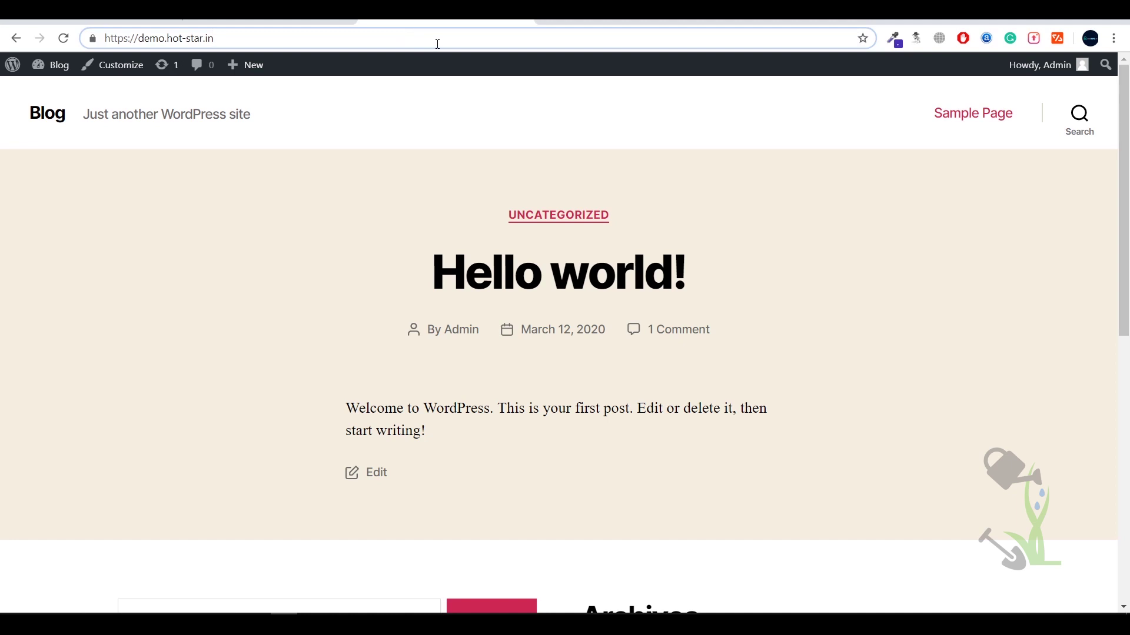
type("/wp")
key("Return")
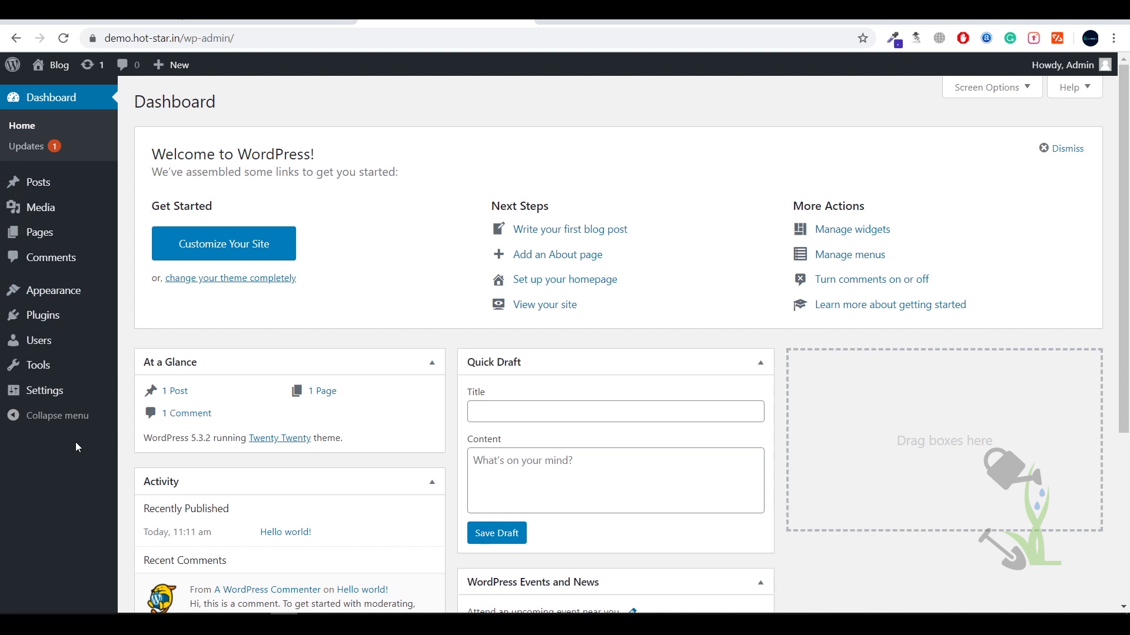
- Look over the admin sidebar menus and go to Appearance > Themes
mouse_move(46, 383)
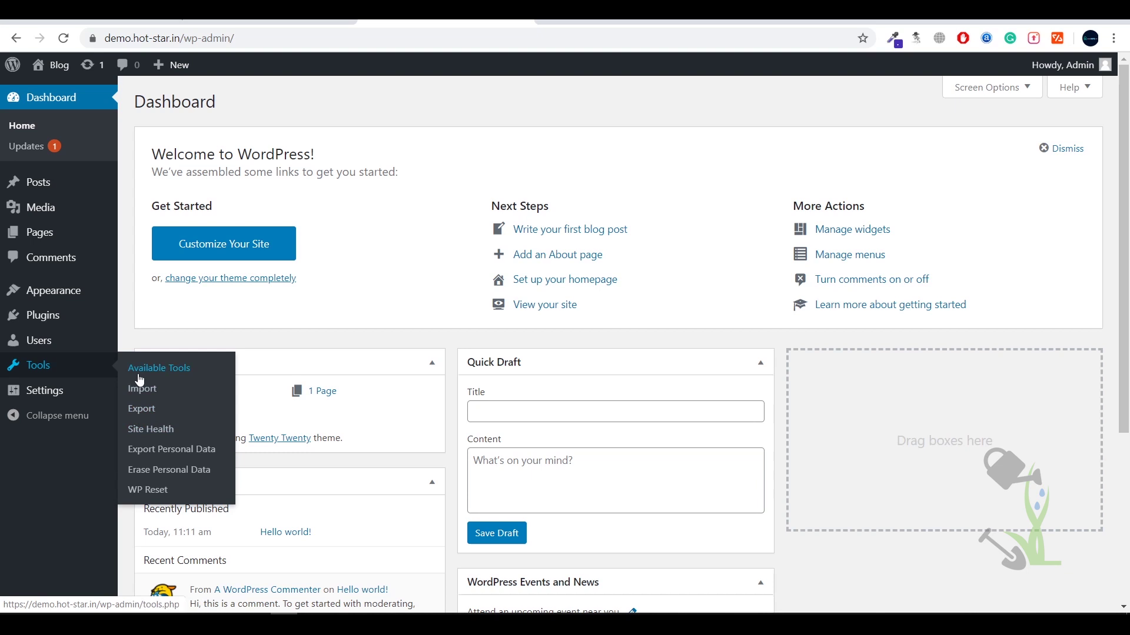
mouse_move(56, 347)
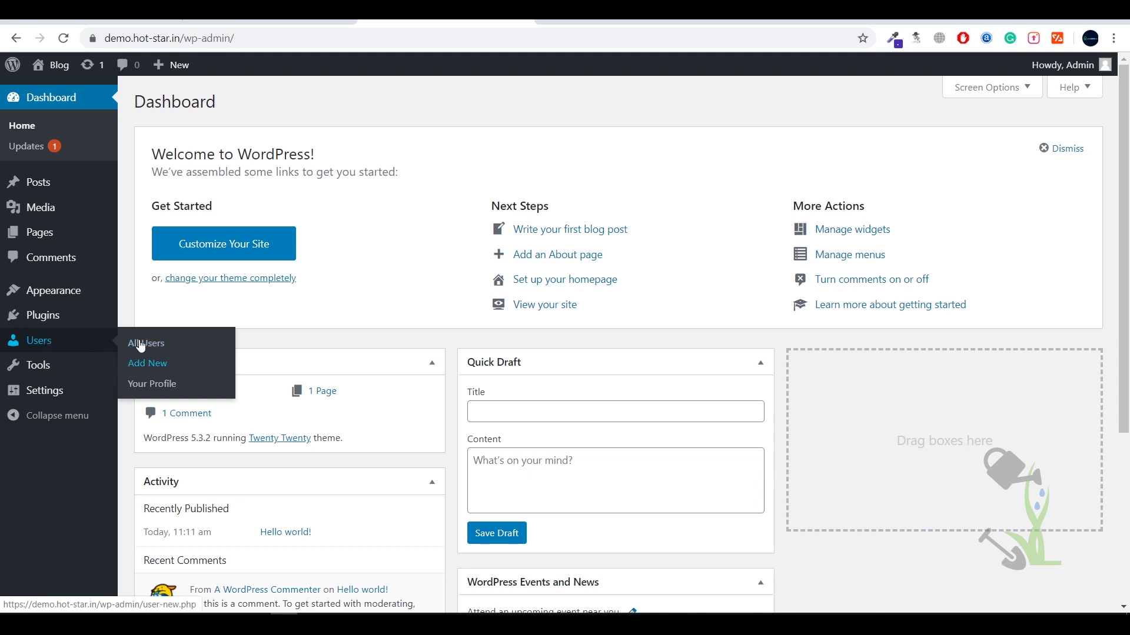
mouse_move(78, 315)
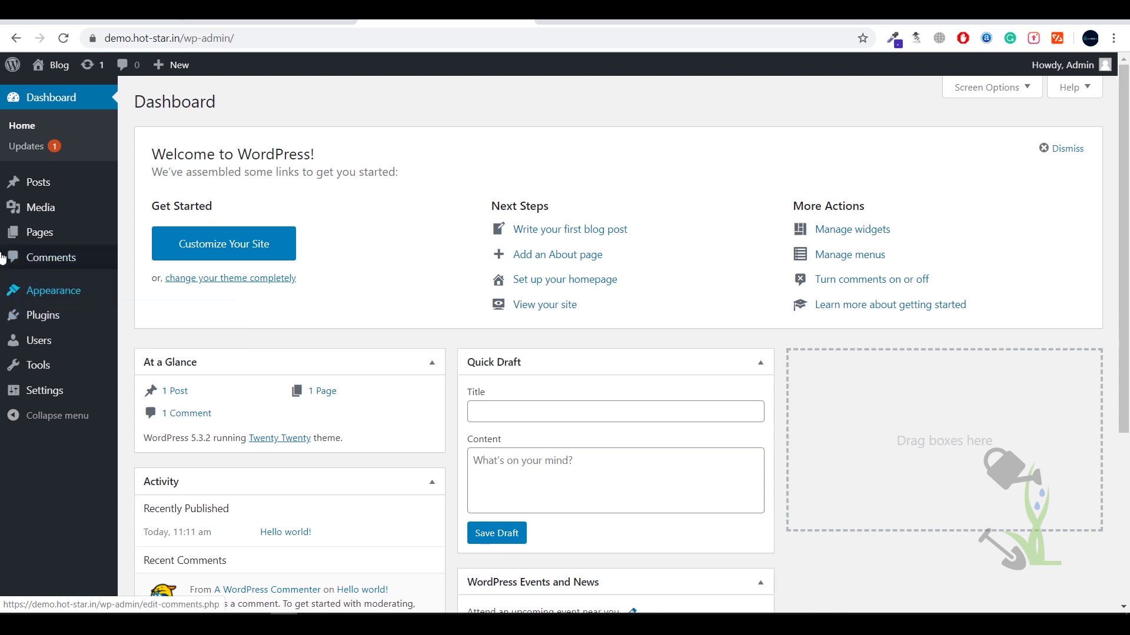
mouse_move(47, 291)
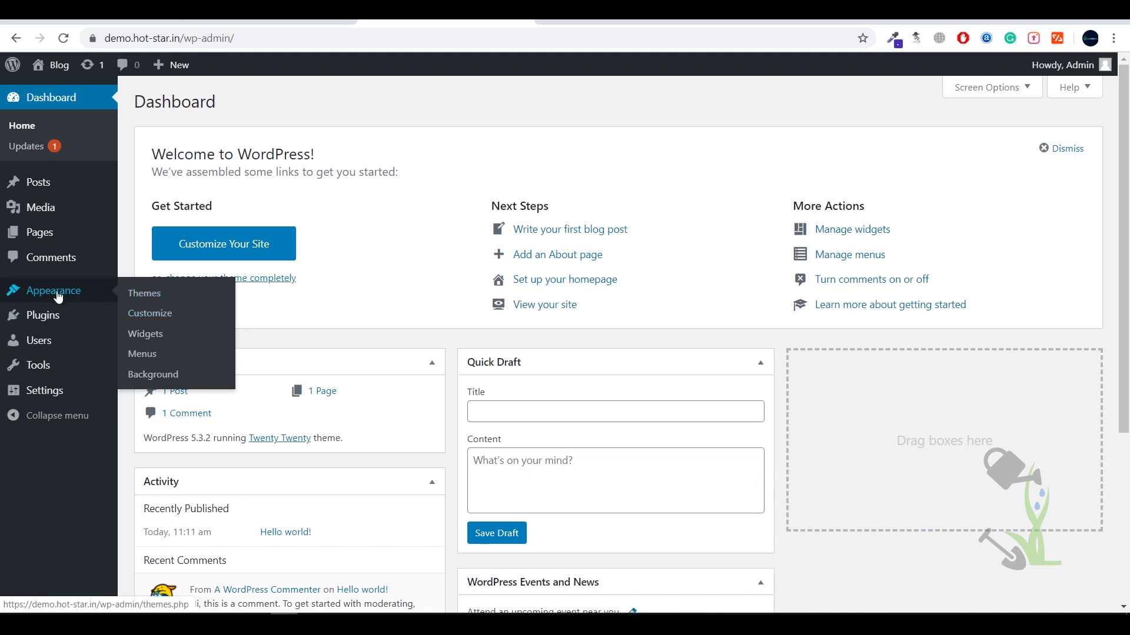
left_click(144, 293)
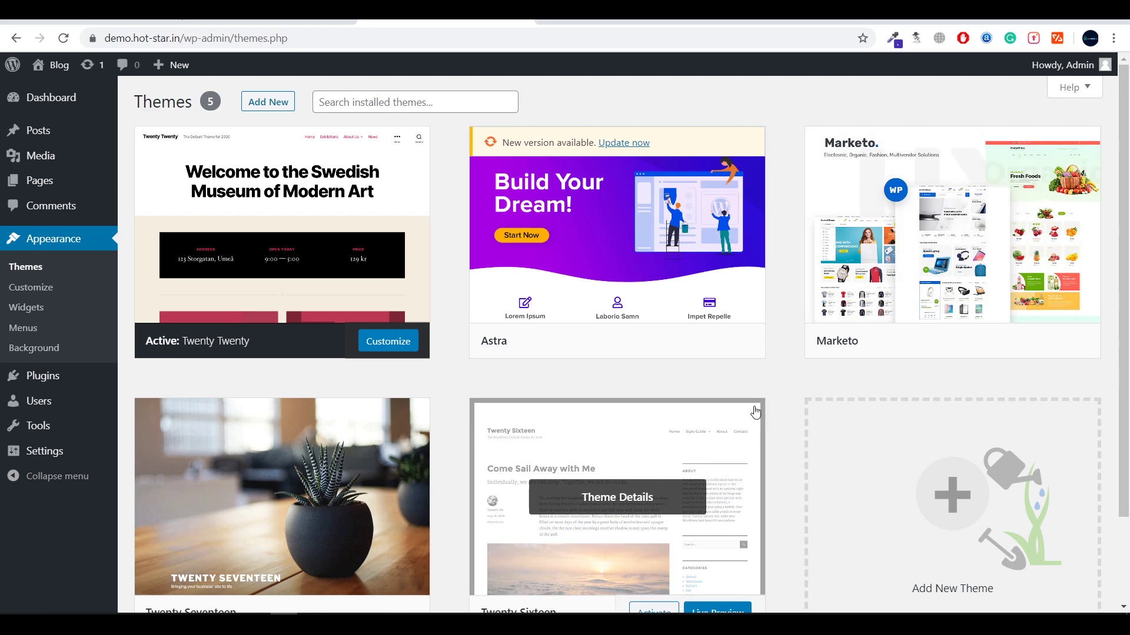
left_click(280, 105)
scroll(466, 241, "down", 6)
scroll(466, 241, "down", 9)
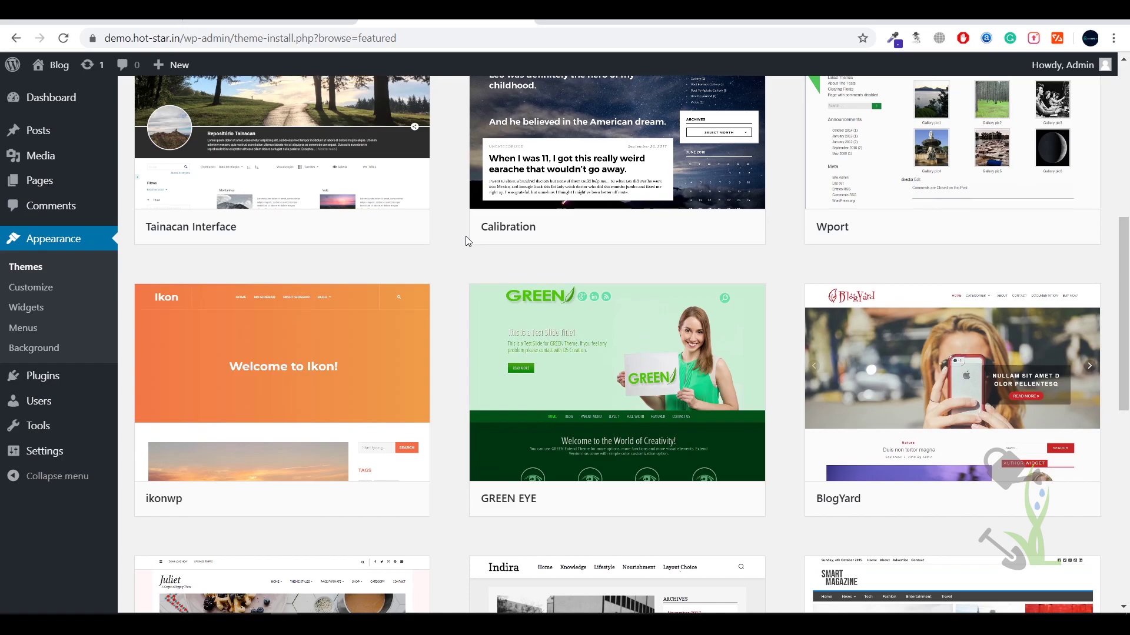
scroll(466, 241, "up", 15)
scroll(466, 239, "down", 15)
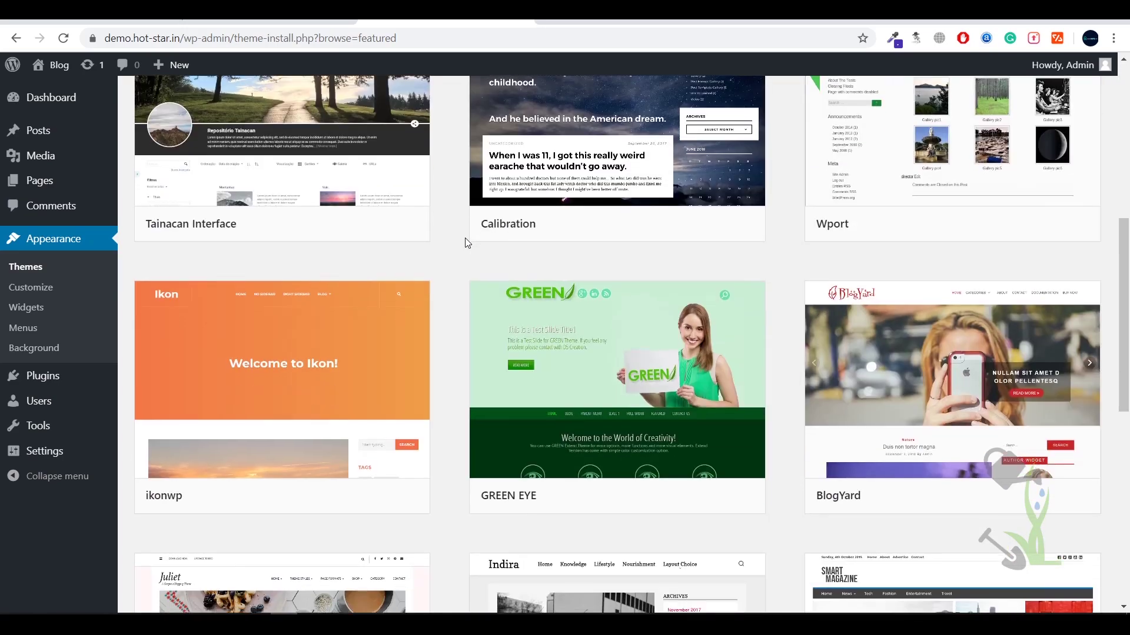
scroll(460, 250, "up", 6)
scroll(458, 246, "up", 8)
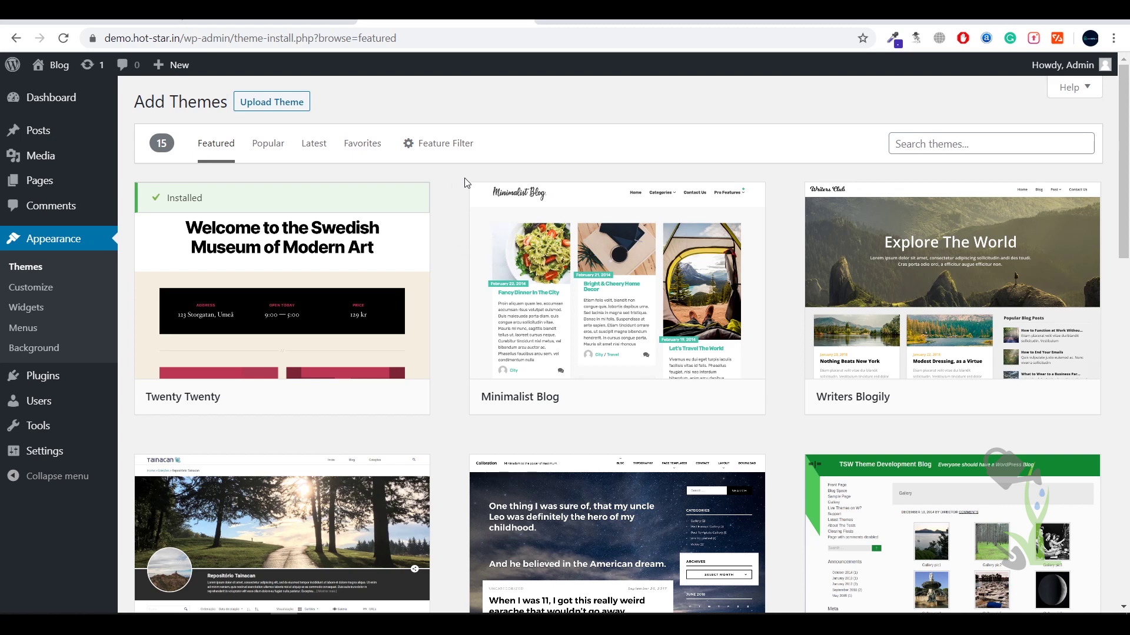
- Upload and install marketo.zip from D:\Theme & Plugins\MarketoWoocommerceWordpressTheme\Theme
left_click(244, 102)
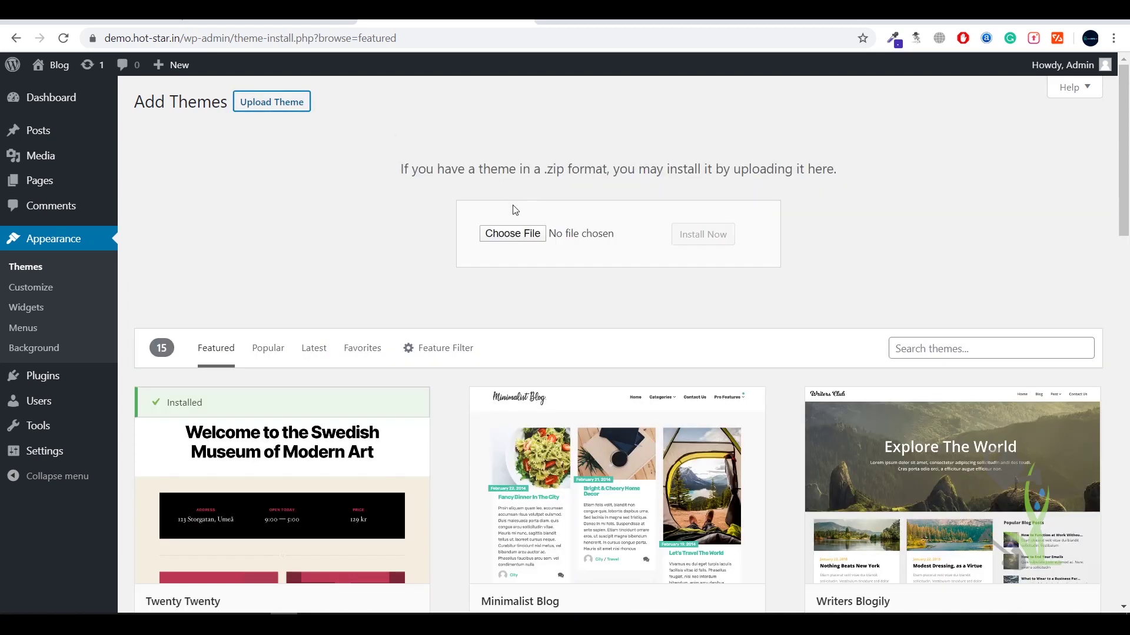
left_click(528, 233)
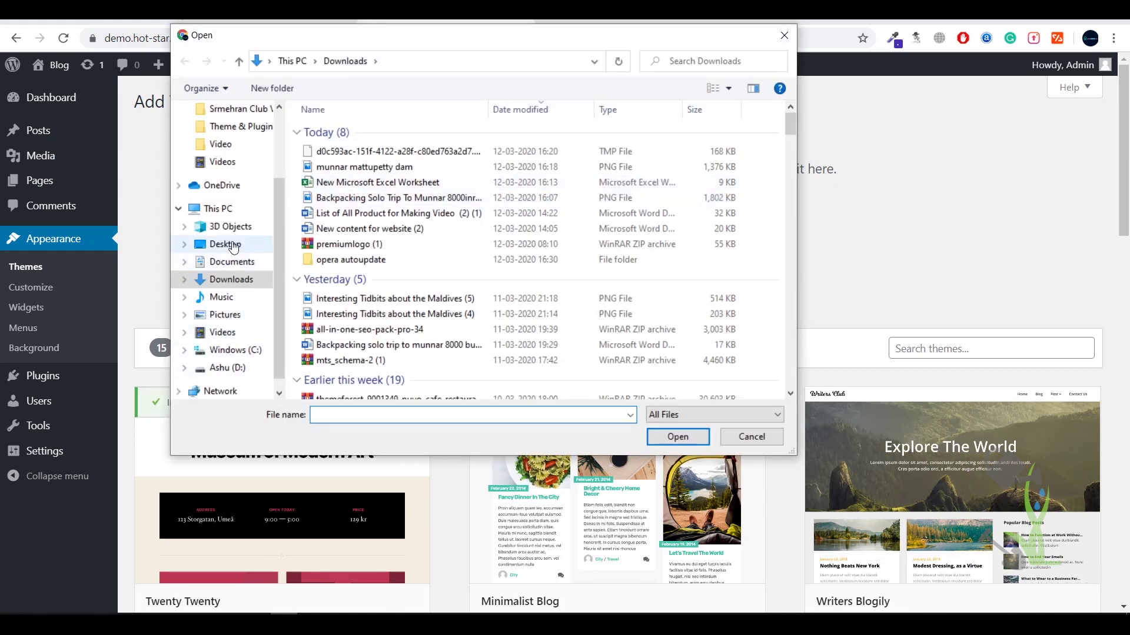
left_click(238, 127)
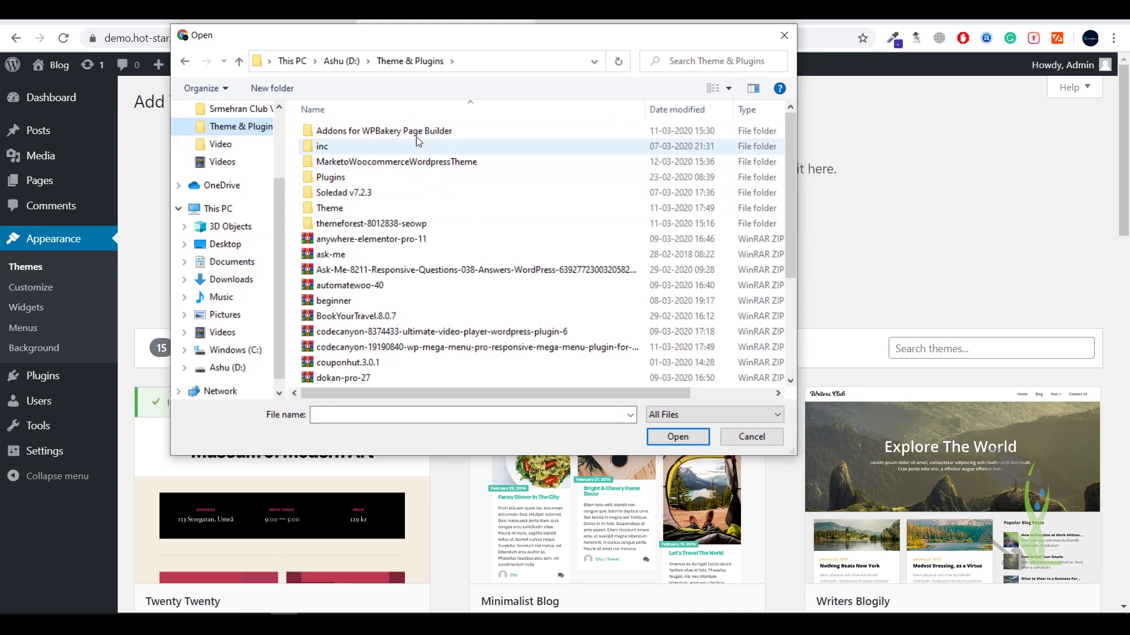
double_click(412, 163)
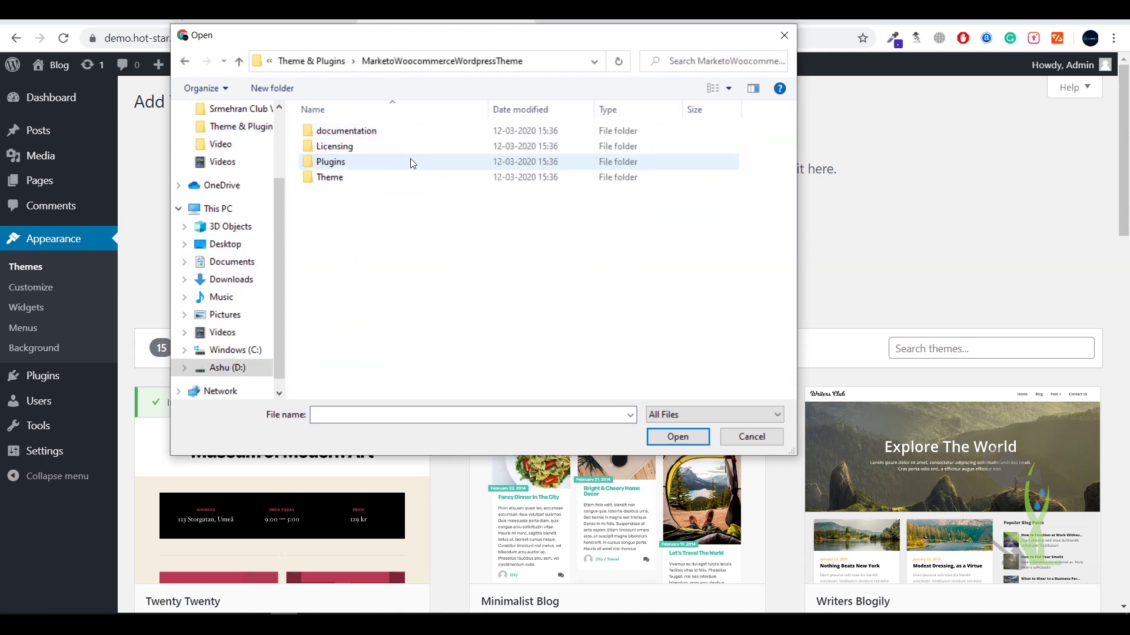
double_click(362, 176)
double_click(365, 132)
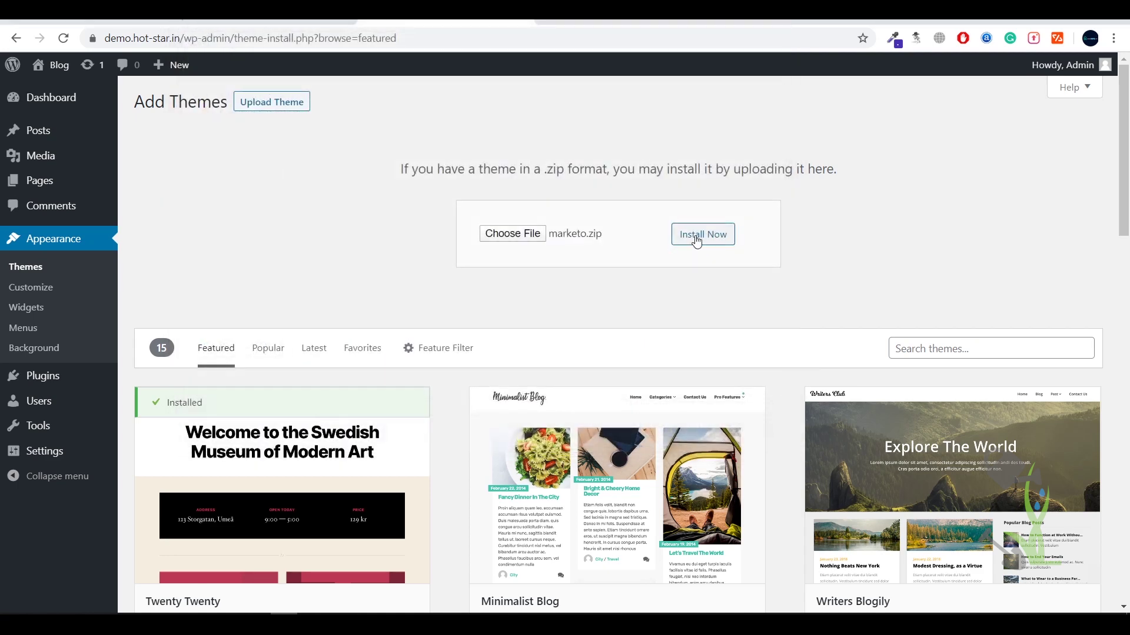
left_click(694, 235)
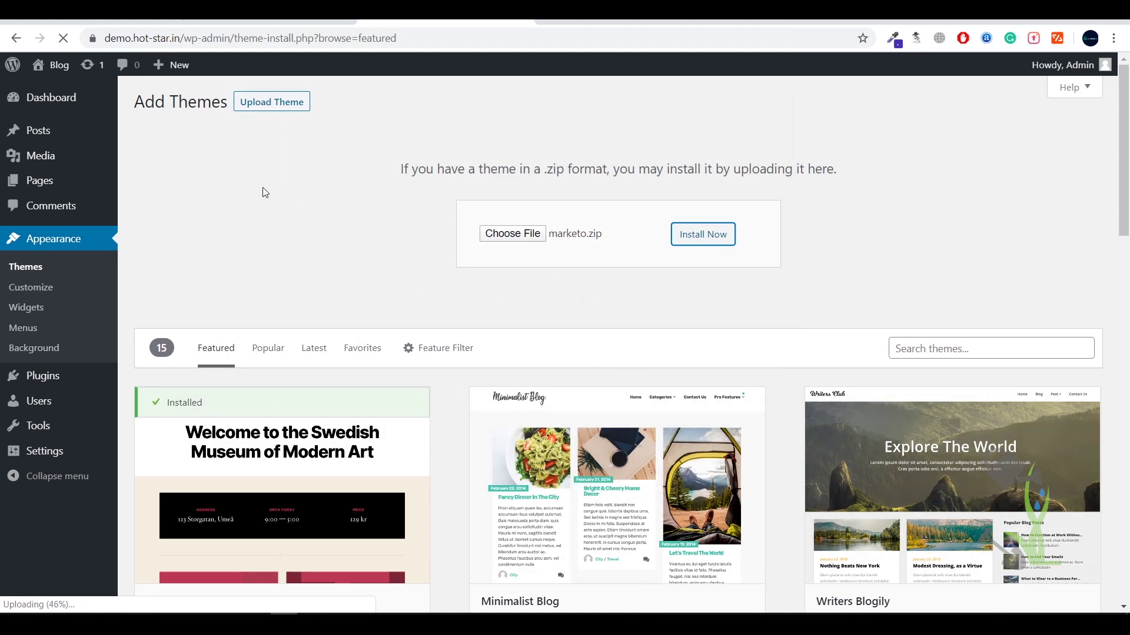
left_click(65, 277)
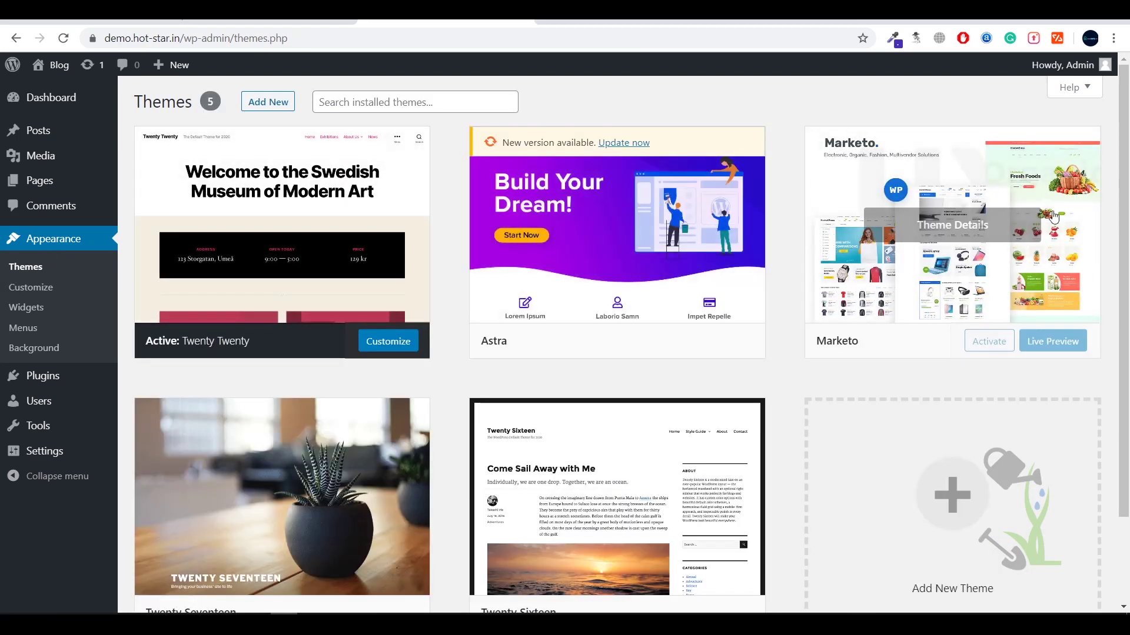
- Activate the Marketo theme and highlight the notice listing its inactive plugins
left_click(992, 343)
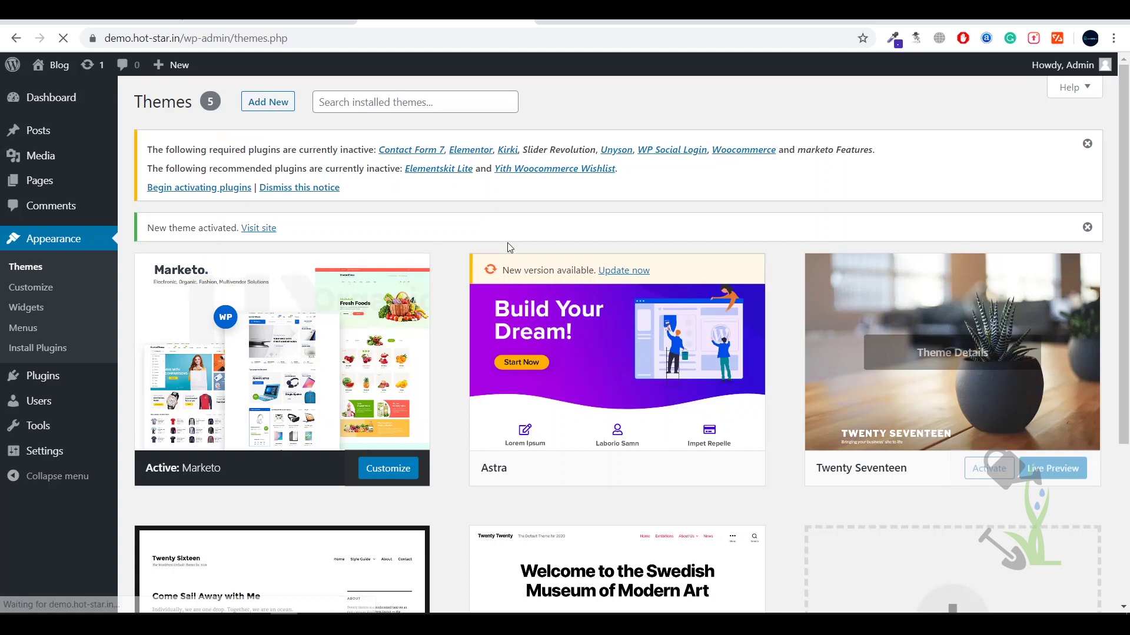
mouse_move(692, 465)
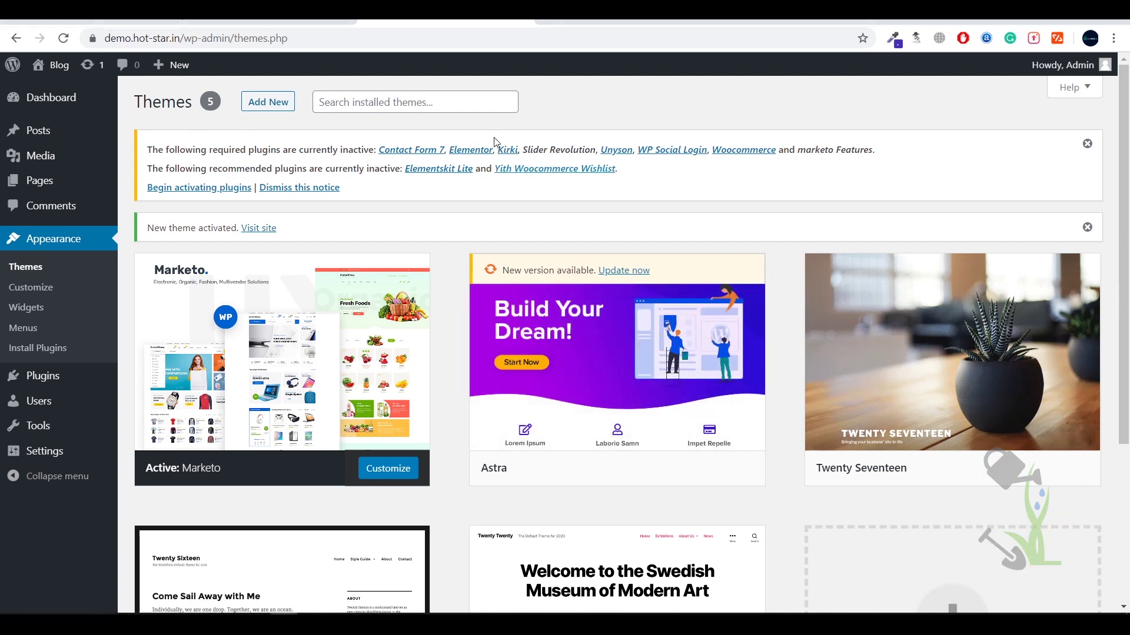
left_click_drag(146, 150, 353, 192)
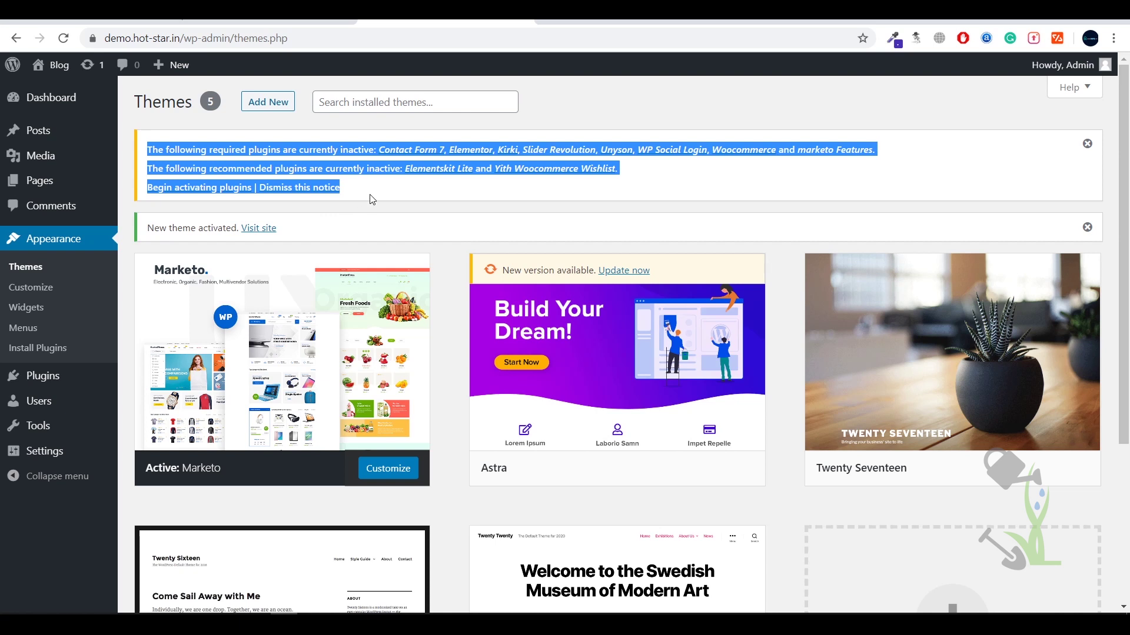
- Open the required-plugins activation page, select all ten, then go to Installed Plugins
left_click(370, 199)
left_click(194, 188)
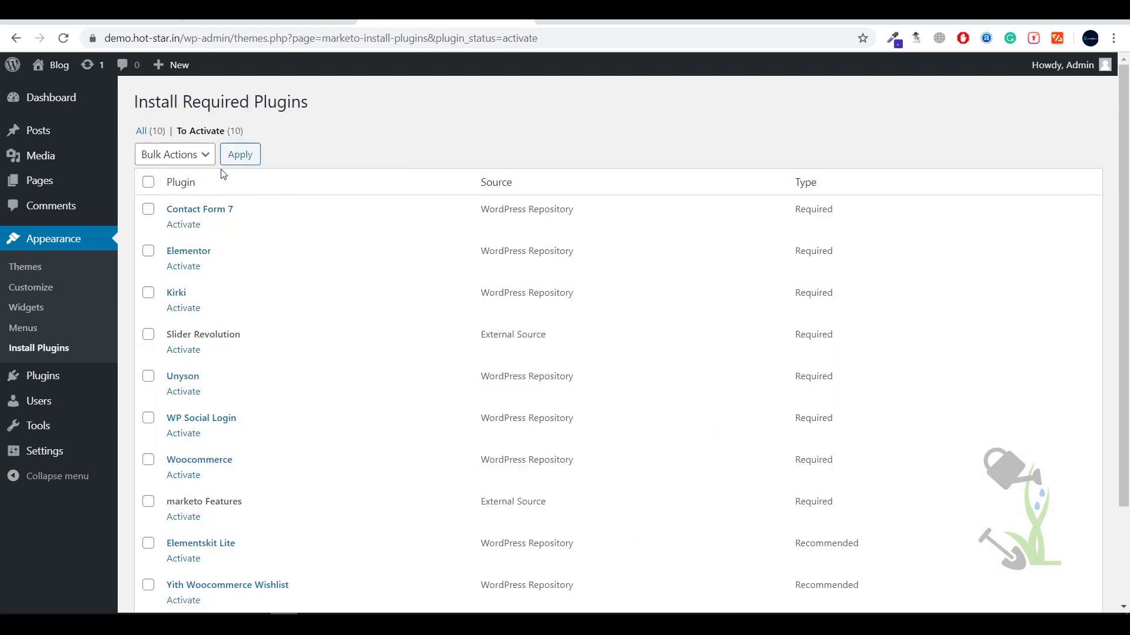
scroll(147, 424, "down", 2)
scroll(199, 429, "up", 2)
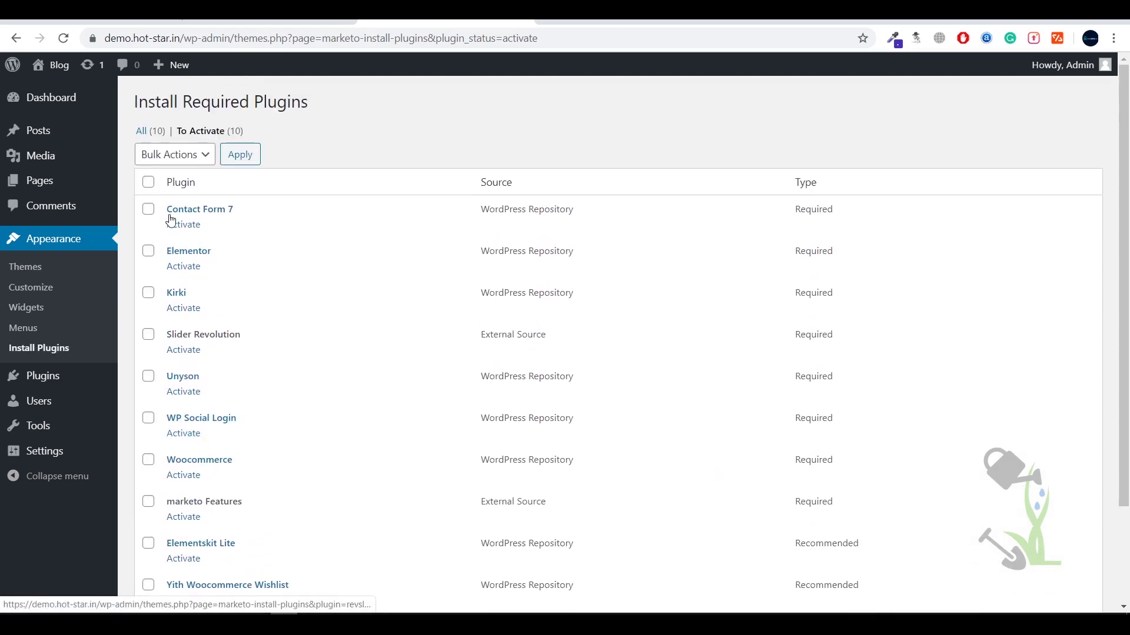
left_click(148, 182)
left_click(198, 163)
left_click(357, 174)
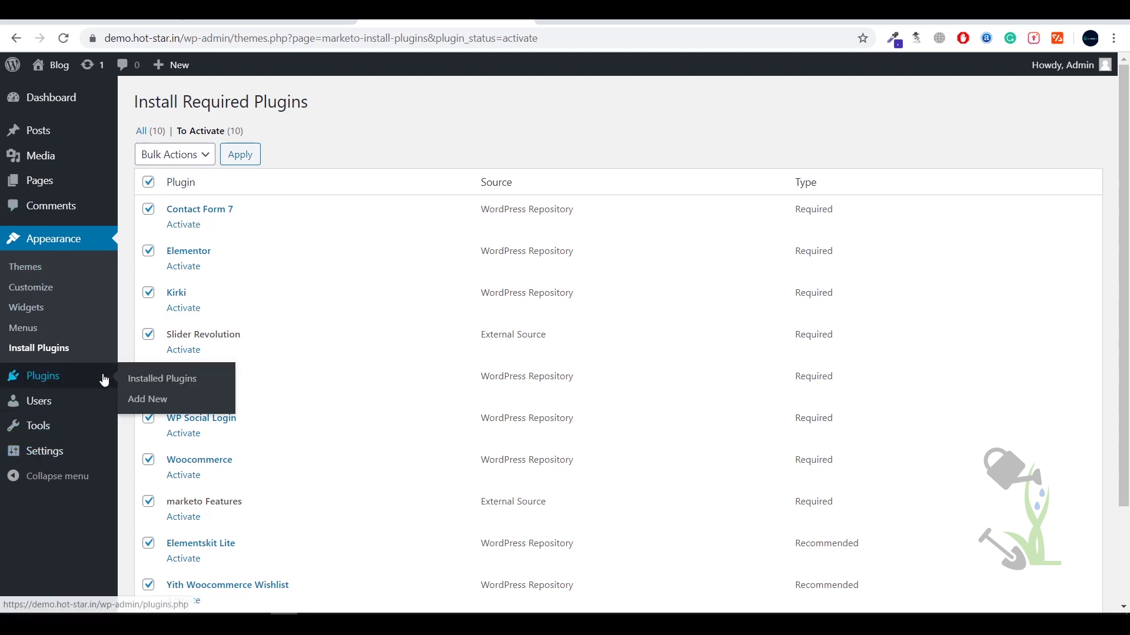
mouse_move(73, 379)
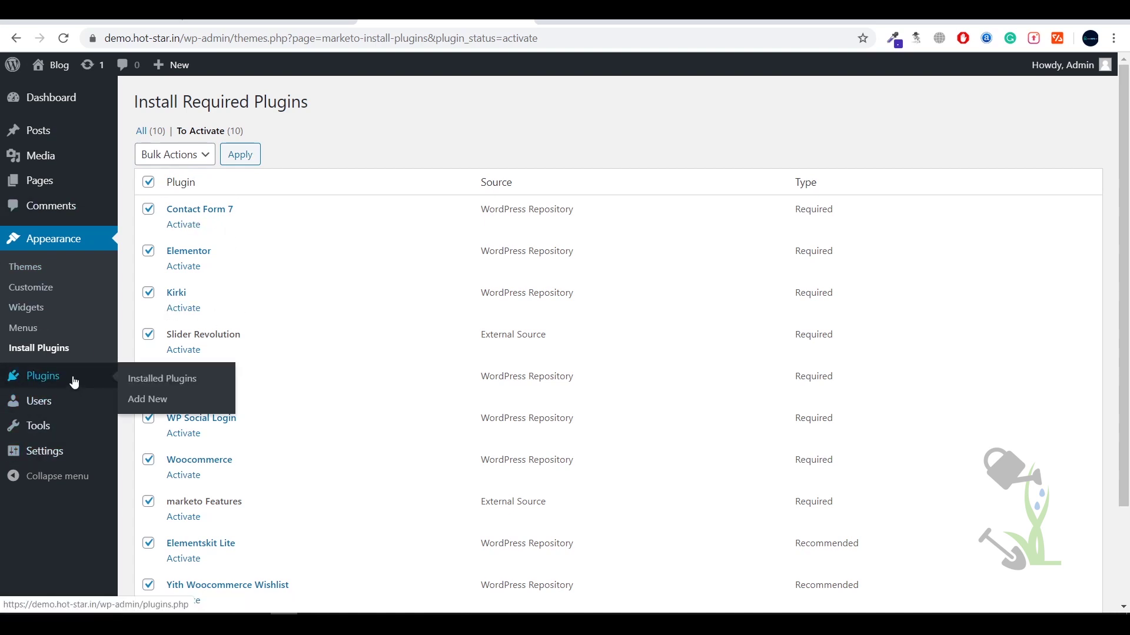
left_click(165, 379)
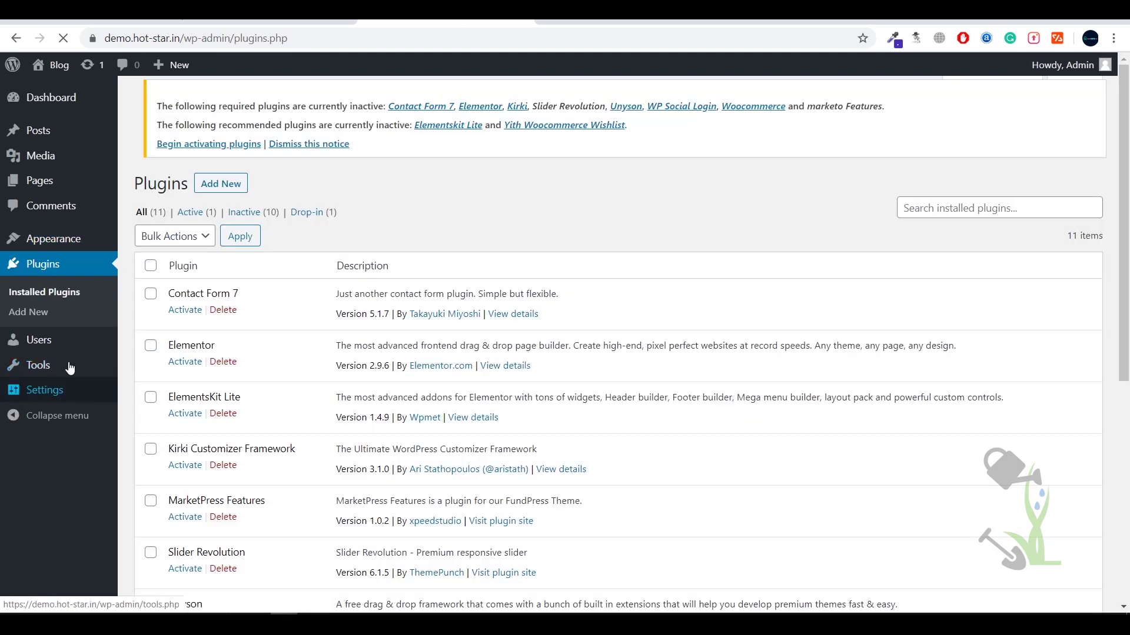
- Select all 11 installed plugins and apply the Activate bulk action
left_click(151, 271)
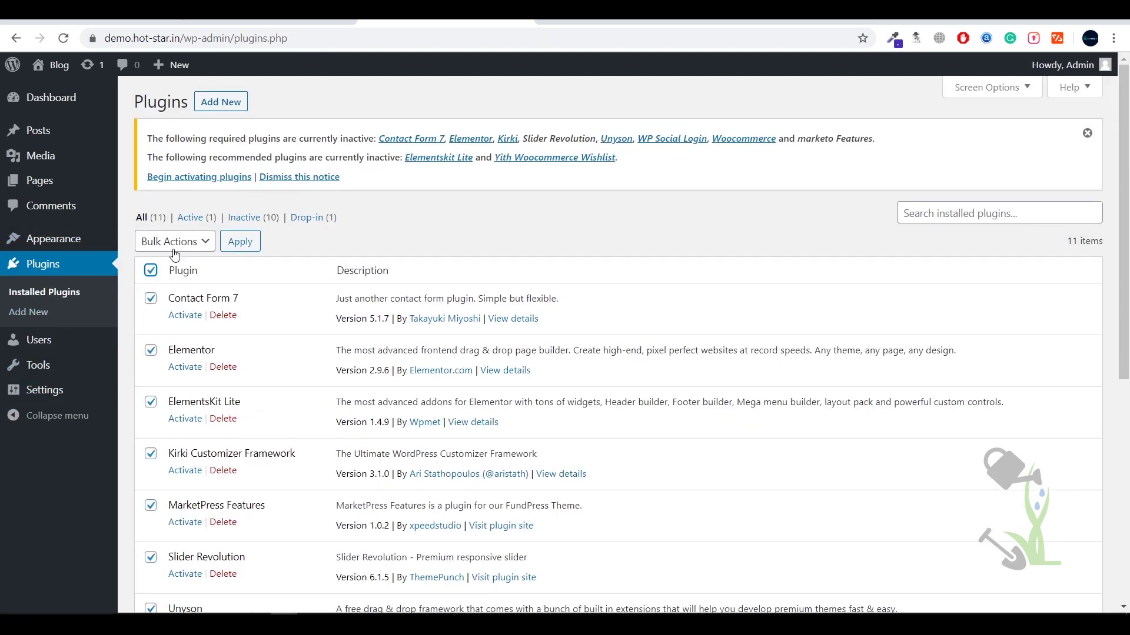
left_click(186, 244)
left_click(187, 279)
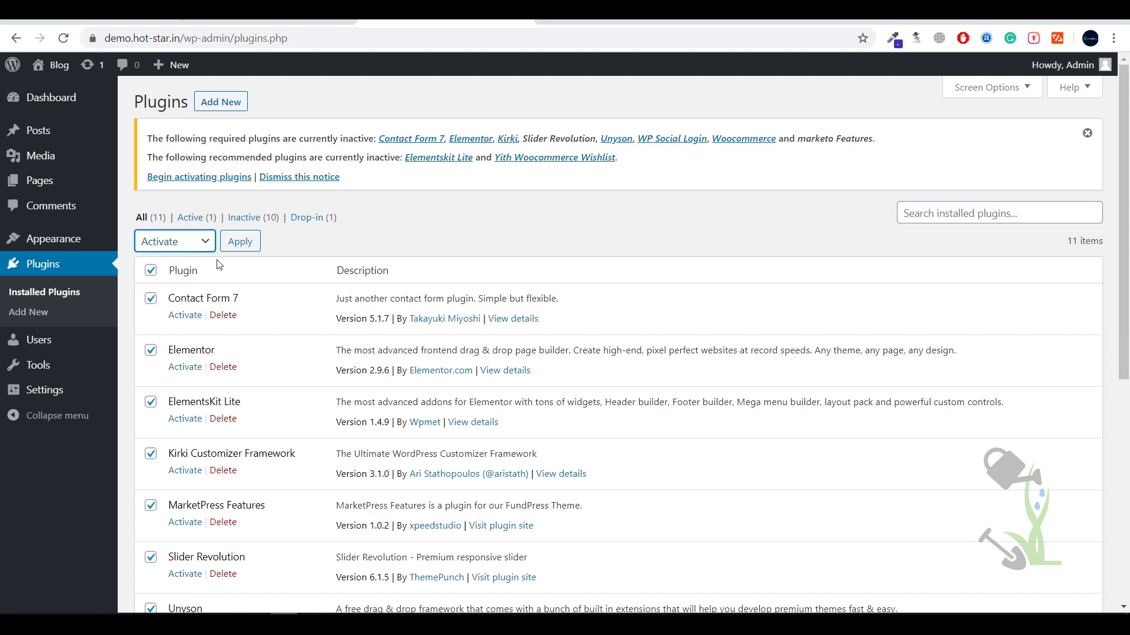
left_click(259, 245)
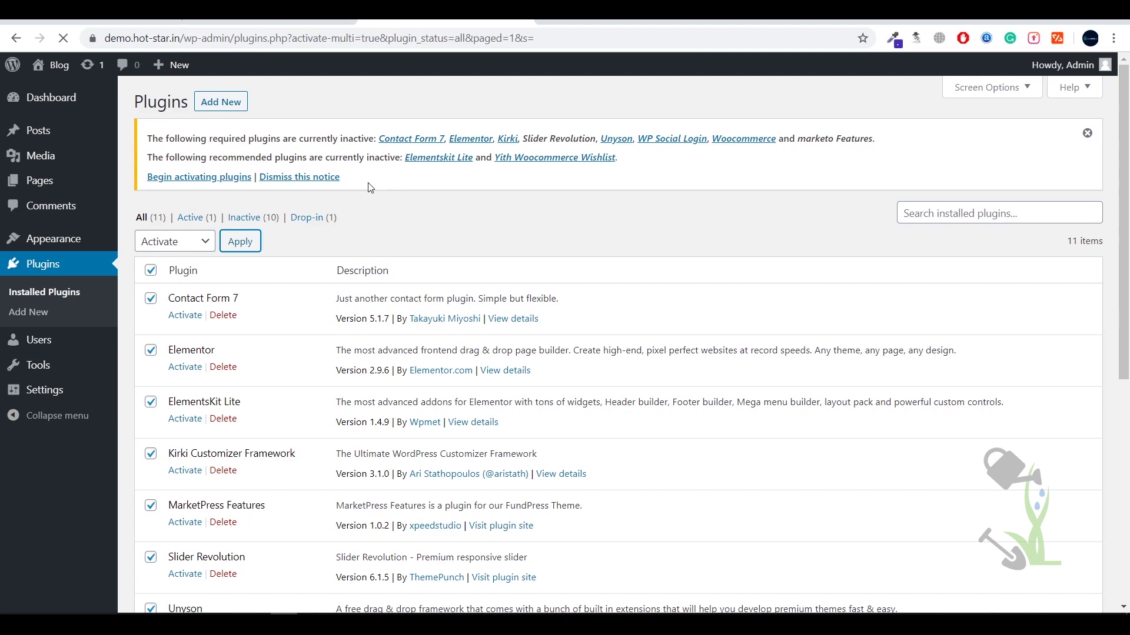
scroll(356, 308, "down", 5)
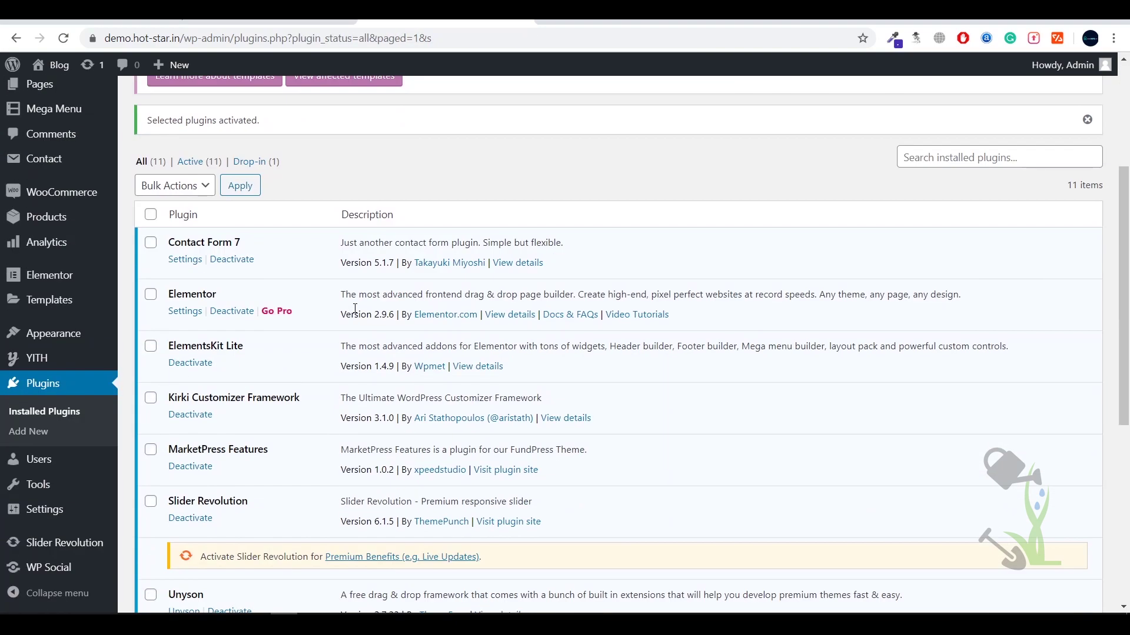
scroll(310, 418, "down", 10)
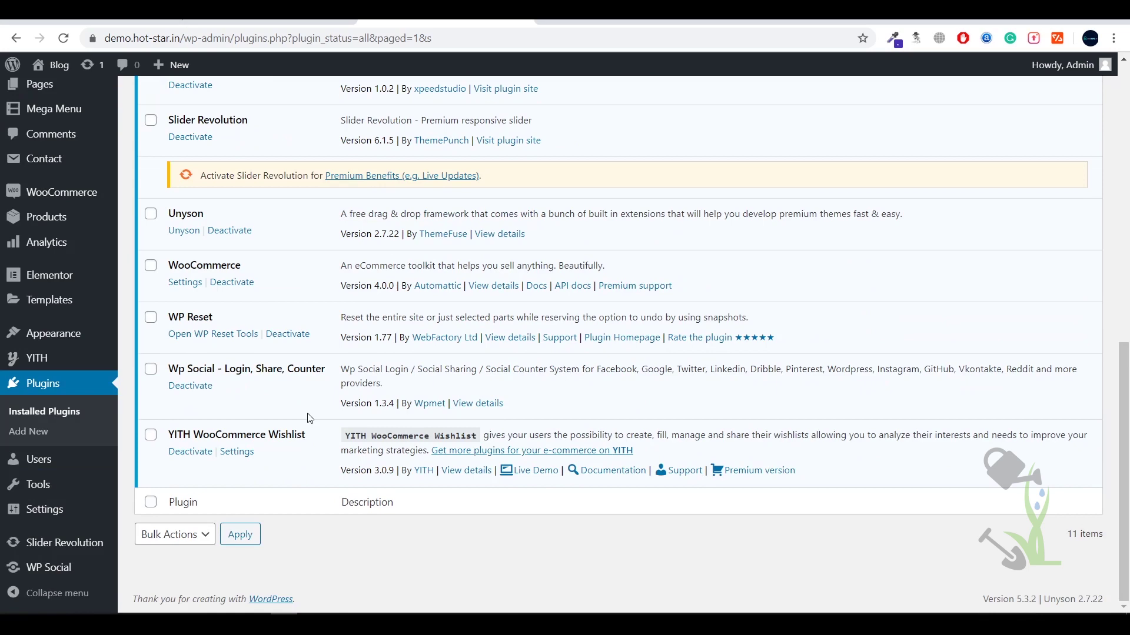
scroll(319, 390, "up", 10)
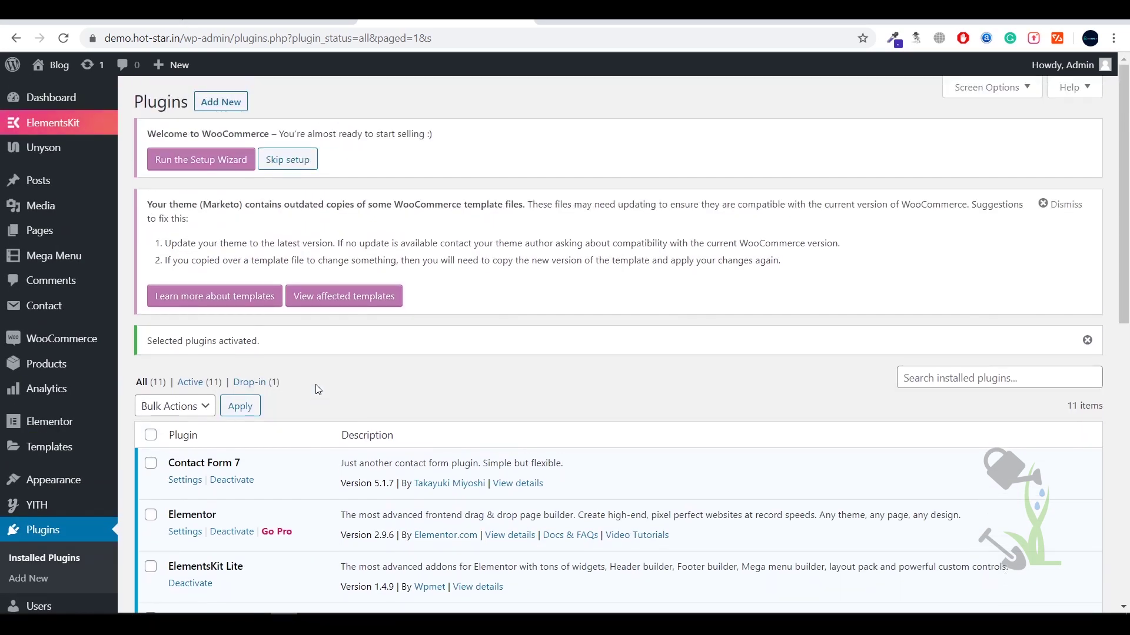
scroll(342, 376, "down", 7)
scroll(319, 380, "up", 7)
- Visit the site's front end and scroll through the new Marketo-styled home page
mouse_move(53, 66)
left_click(59, 95)
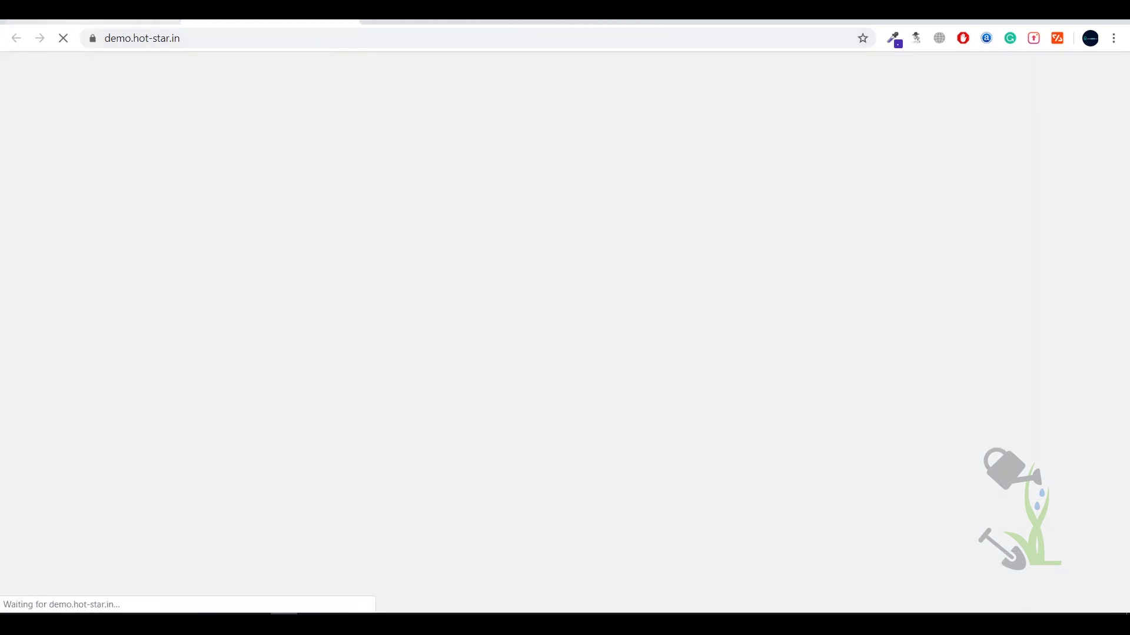
scroll(529, 231, "down", 5)
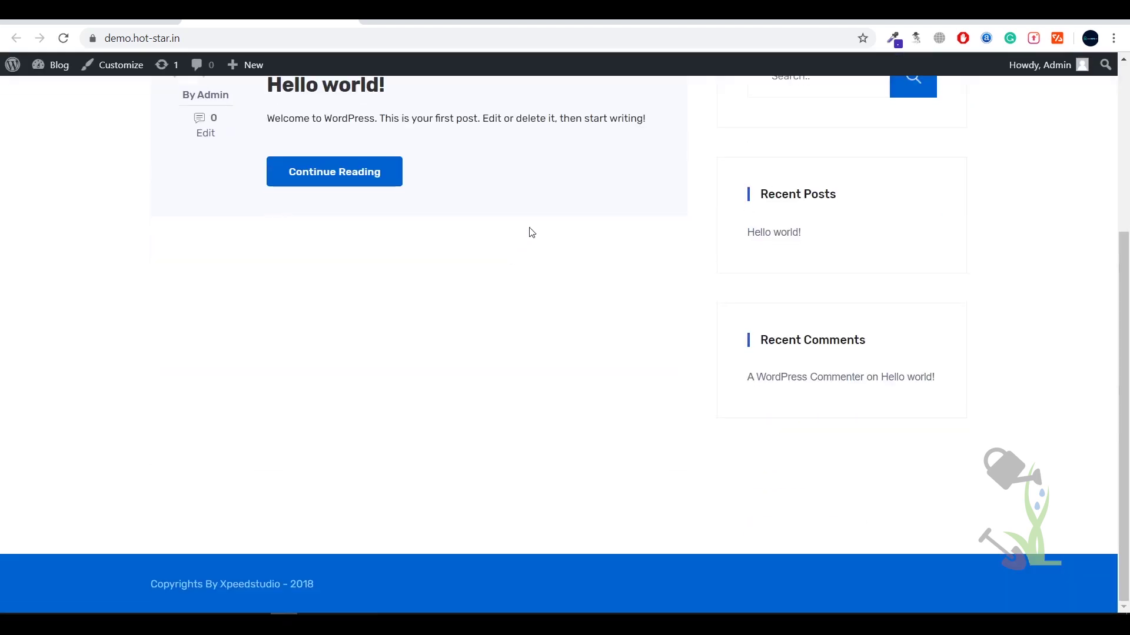
scroll(551, 362, "up", 5)
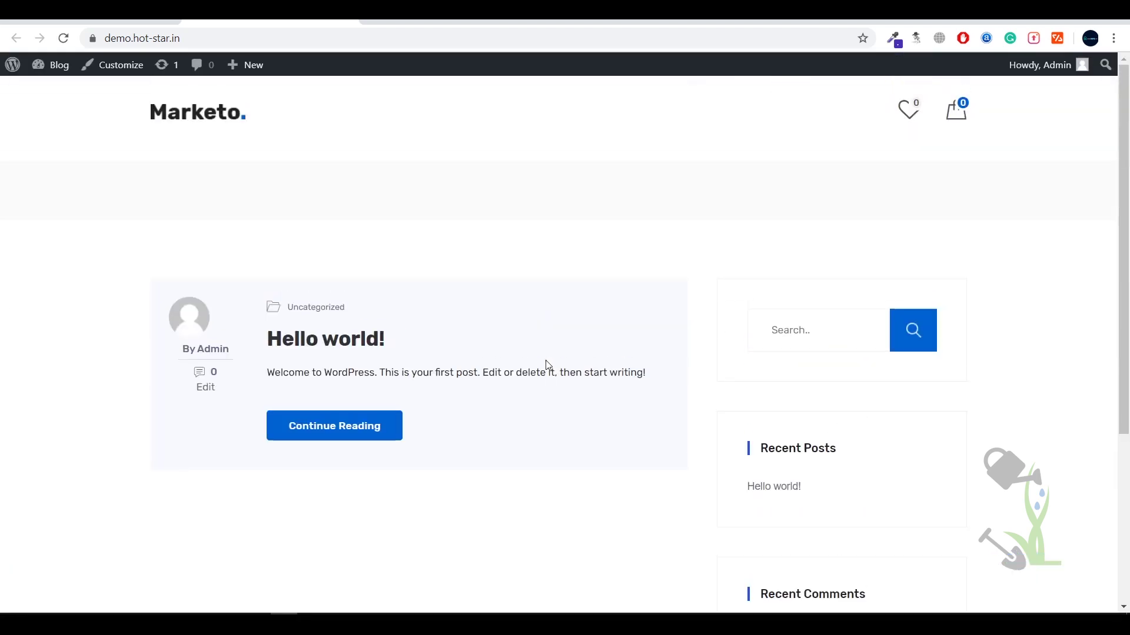
scroll(547, 366, "down", 5)
scroll(416, 390, "up", 5)
scroll(330, 240, "down", 3)
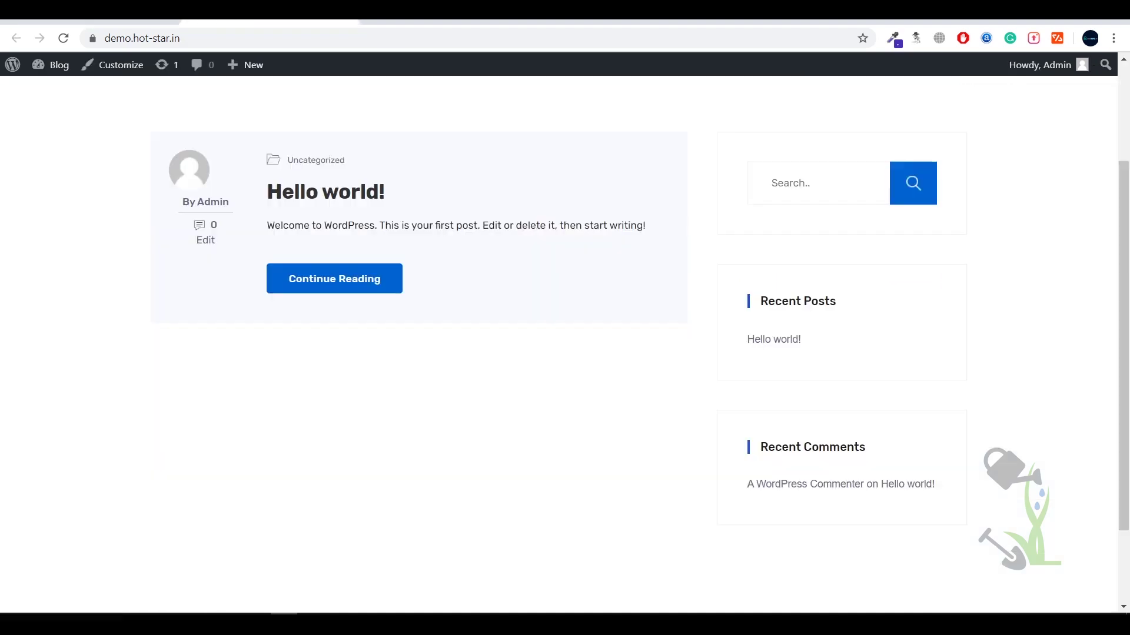
scroll(207, 184, "up", 3)
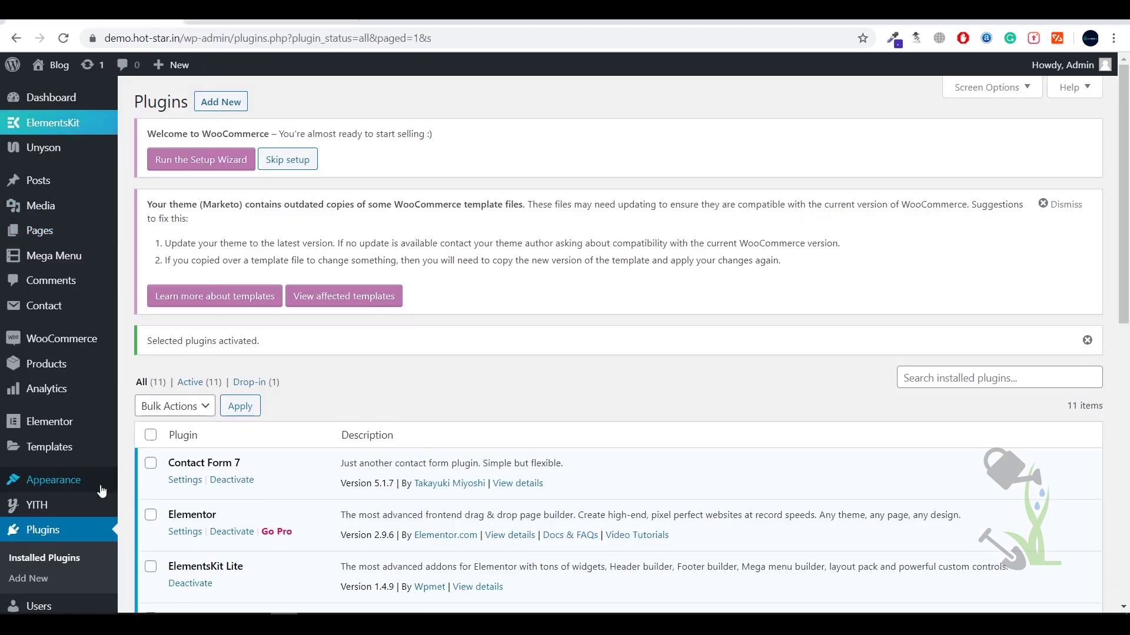
- Open Unyson's Backup & Demo Content extension and go to Demo Content Install
scroll(59, 565, "down", 5)
mouse_move(44, 492)
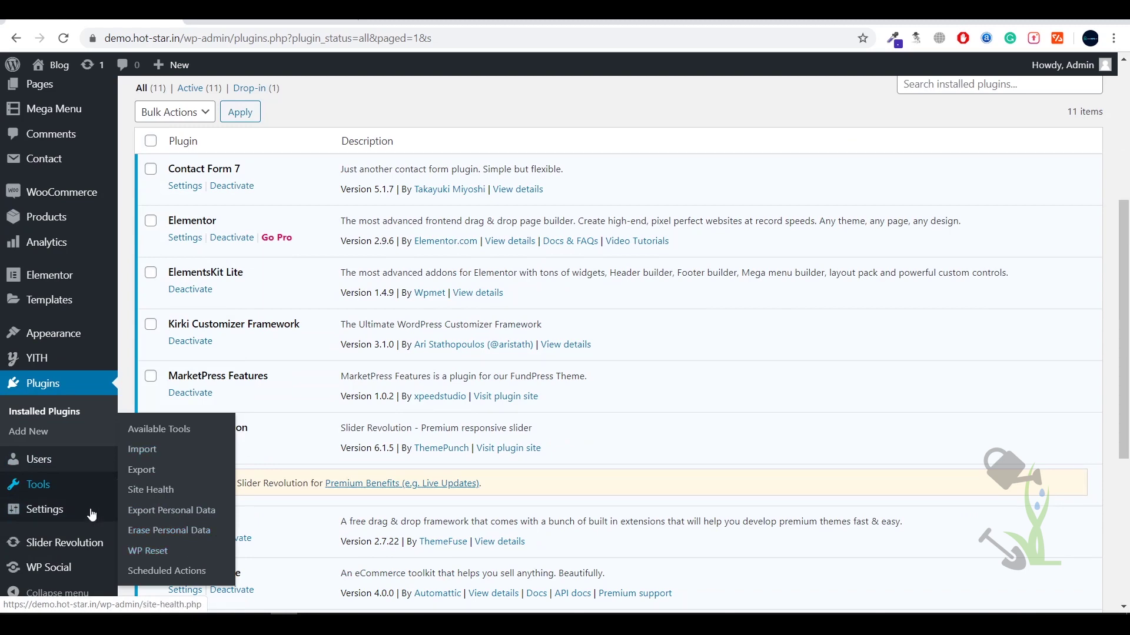
mouse_move(60, 458)
scroll(58, 364, "up", 5)
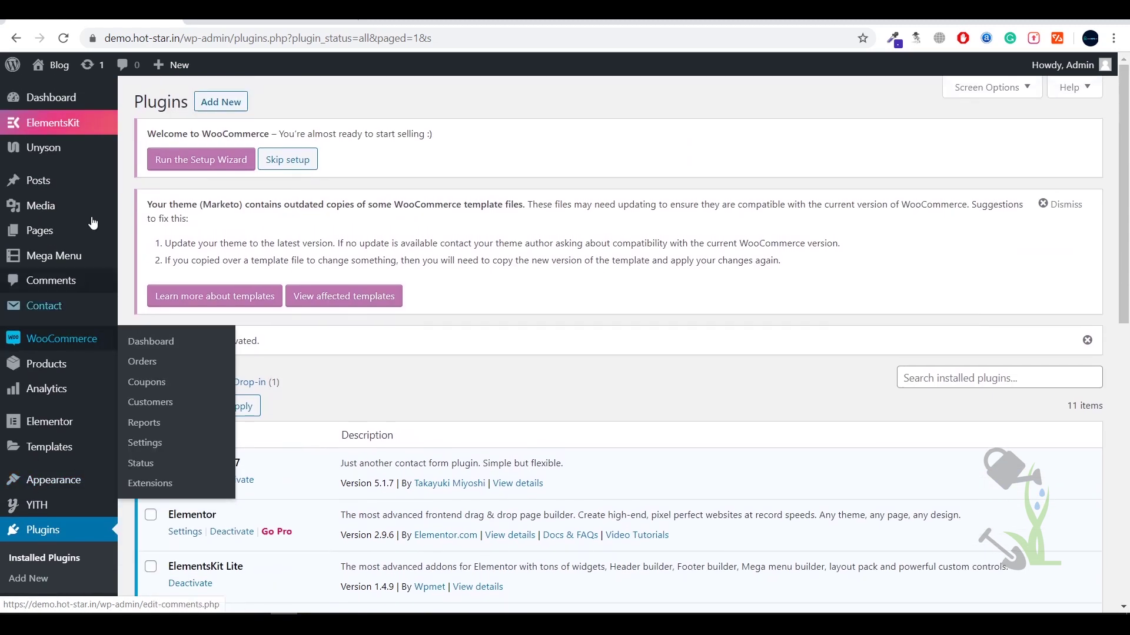
left_click(81, 158)
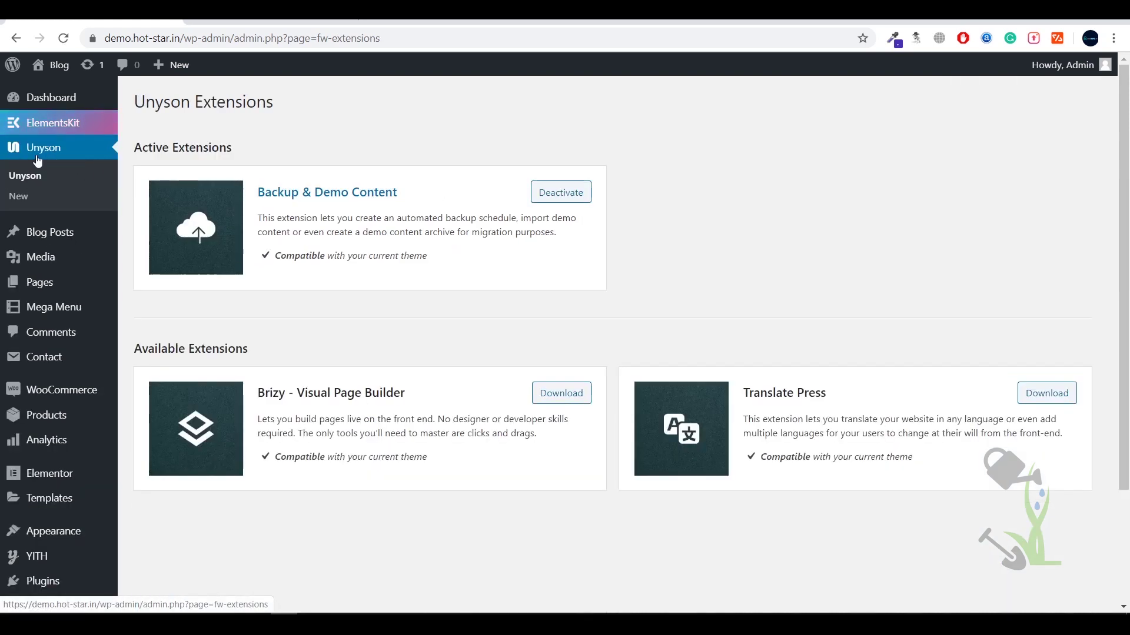
left_click(306, 198)
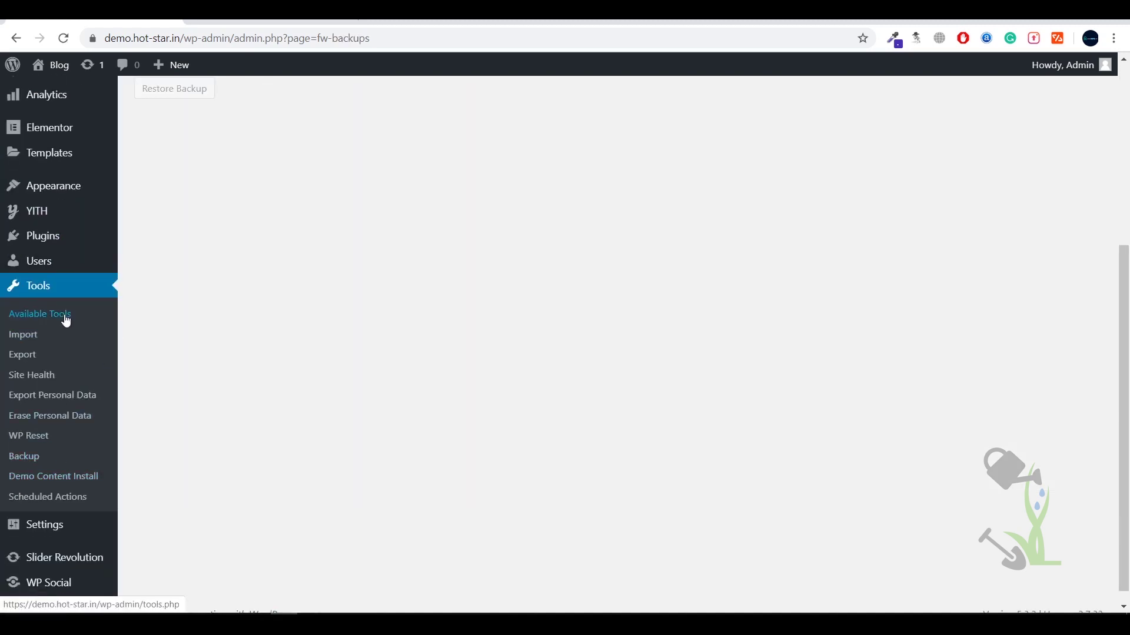
scroll(85, 288, "down", 5)
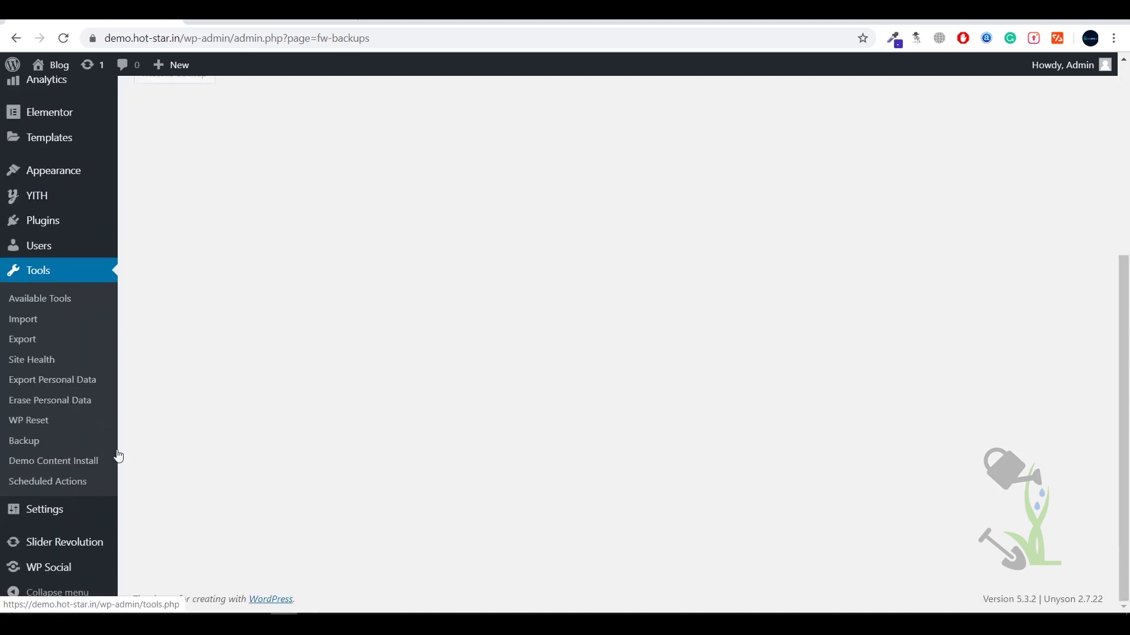
left_click(48, 464)
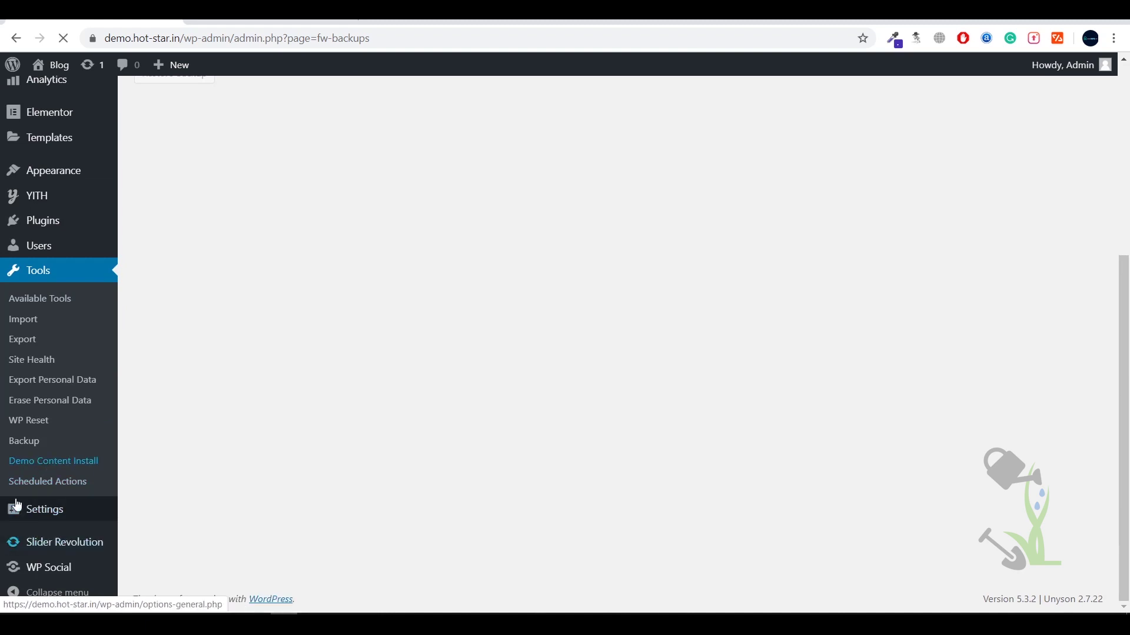
- Browse the demo grid and choose Install on the Demo1 card
scroll(471, 408, "down", 6)
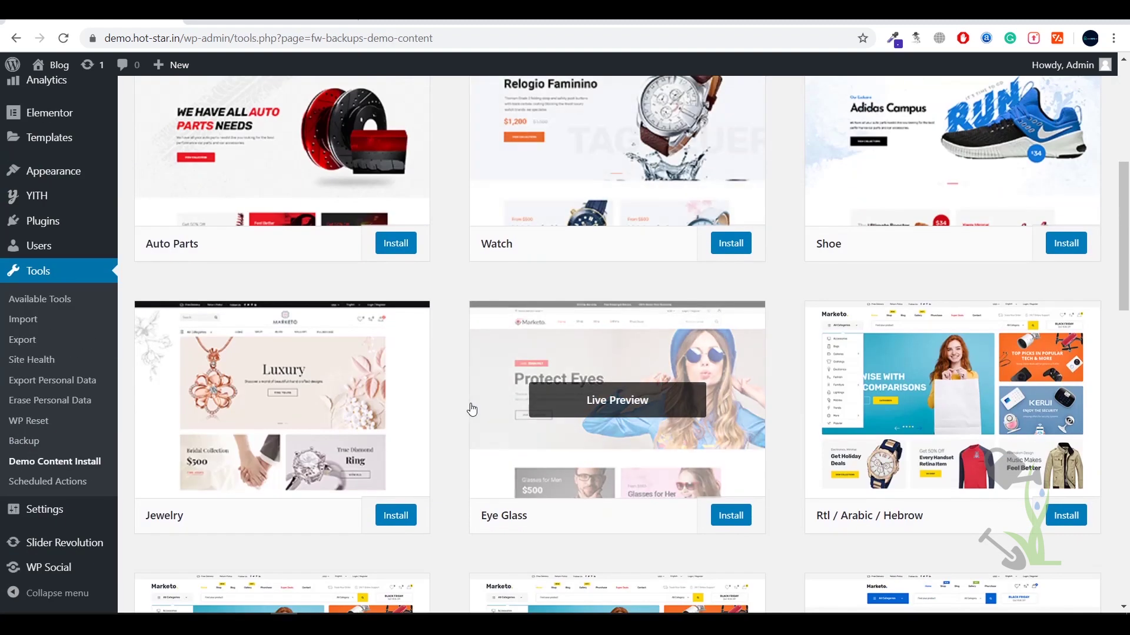
scroll(467, 412, "up", 2)
scroll(463, 411, "down", 20)
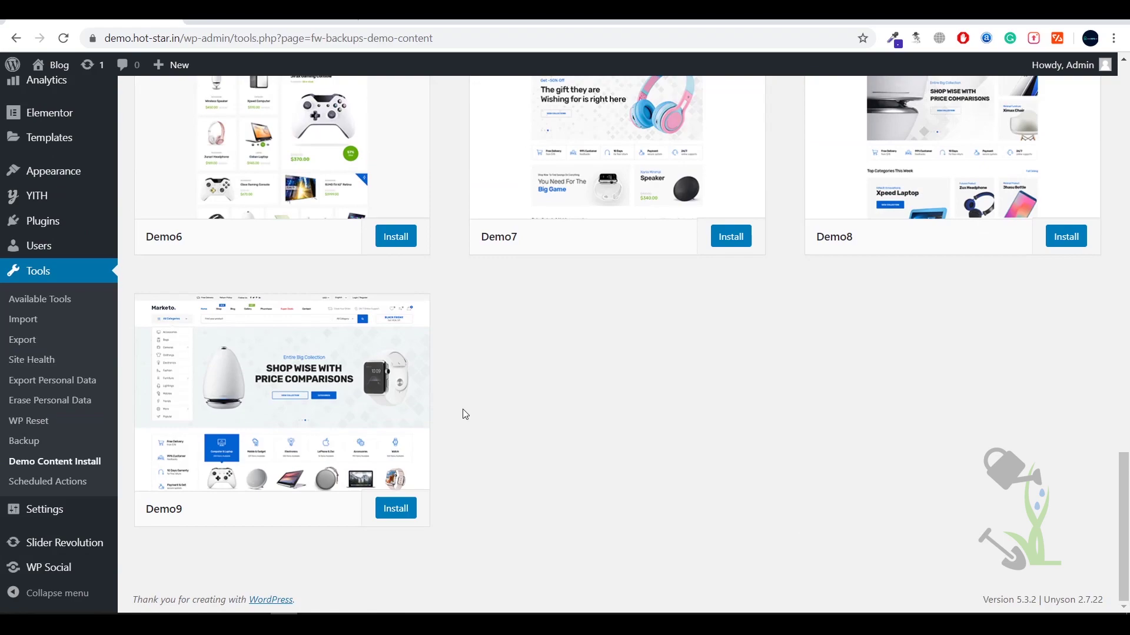
scroll(462, 409, "up", 7)
scroll(459, 408, "up", 20)
scroll(443, 400, "down", 19)
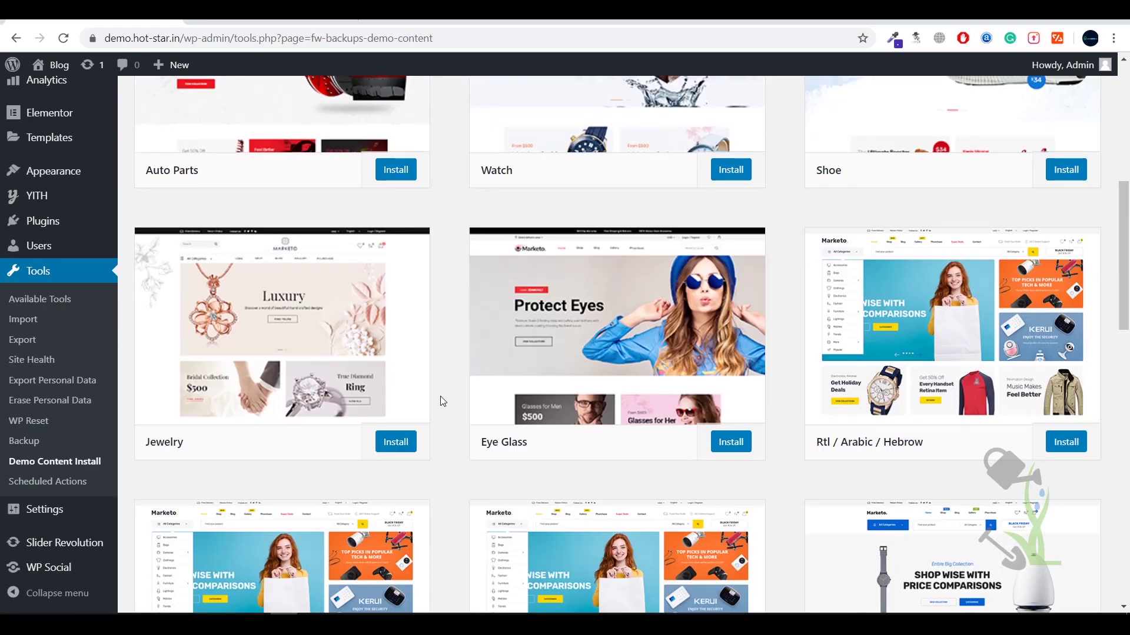
scroll(442, 409, "down", 8)
scroll(439, 407, "up", 10)
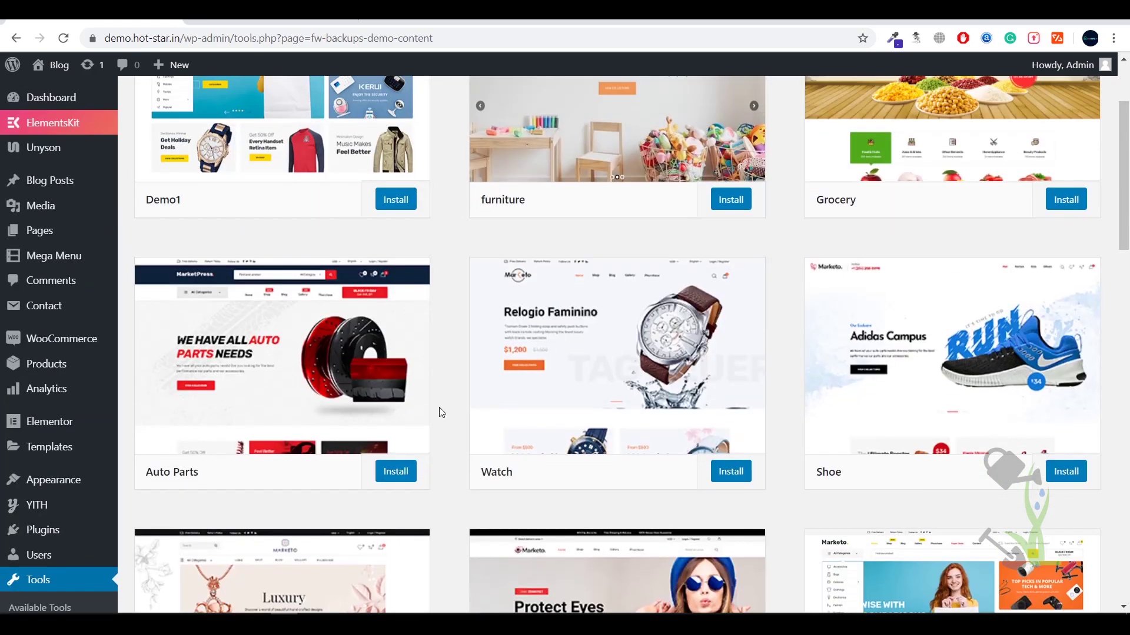
scroll(439, 407, "up", 3)
mouse_move(303, 170)
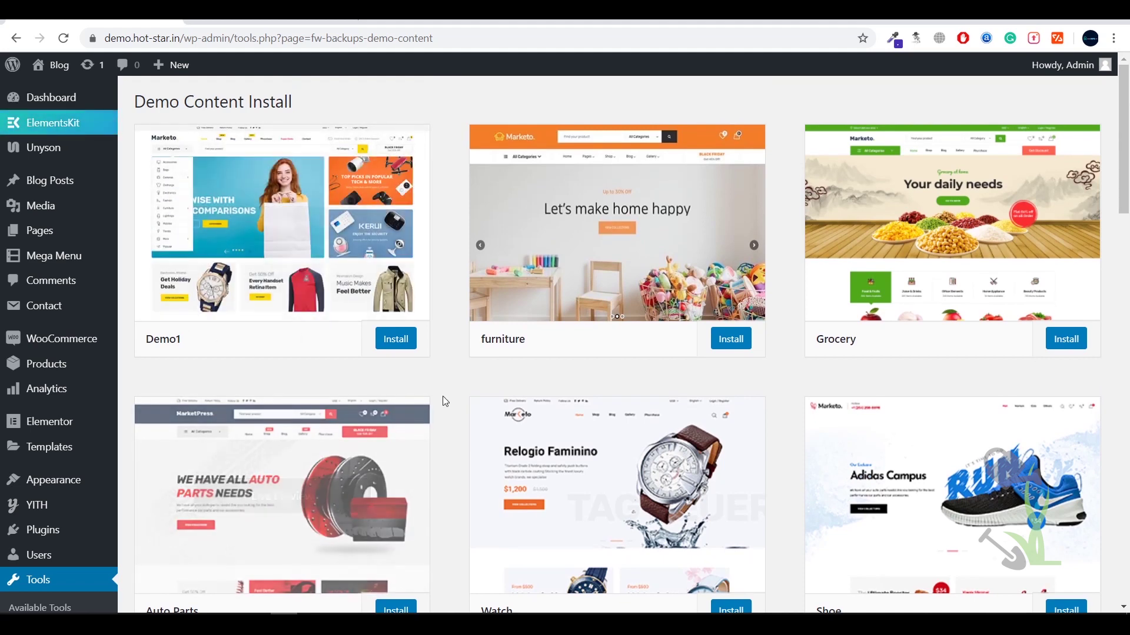
left_click(395, 339)
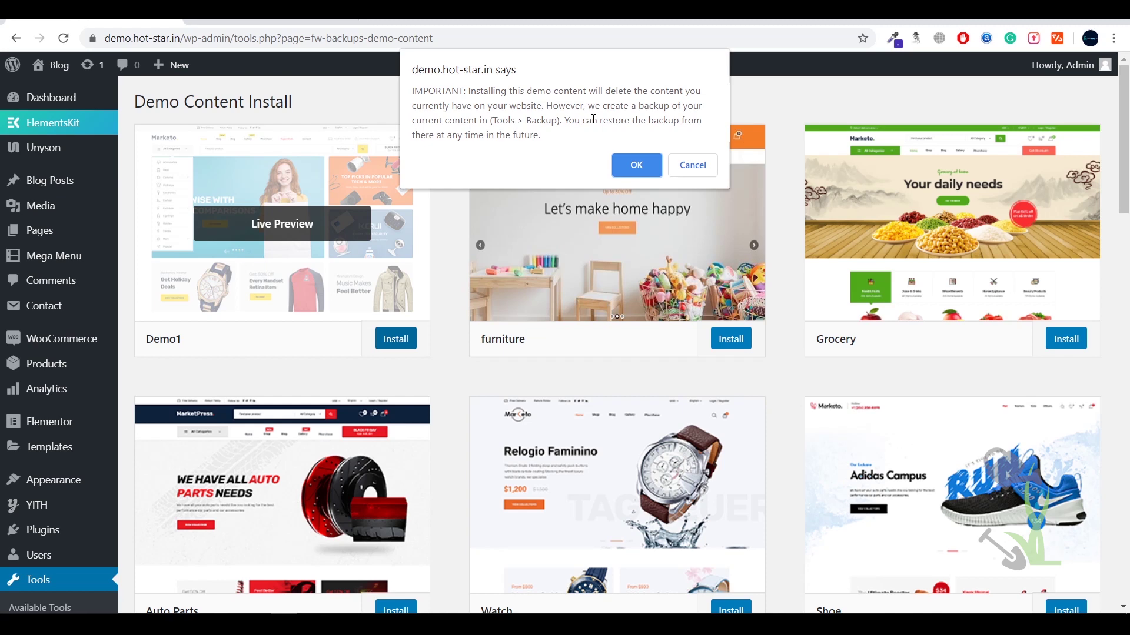
- Confirm replacing site content with Demo1 and scroll down the new storefront home page
left_click(631, 166)
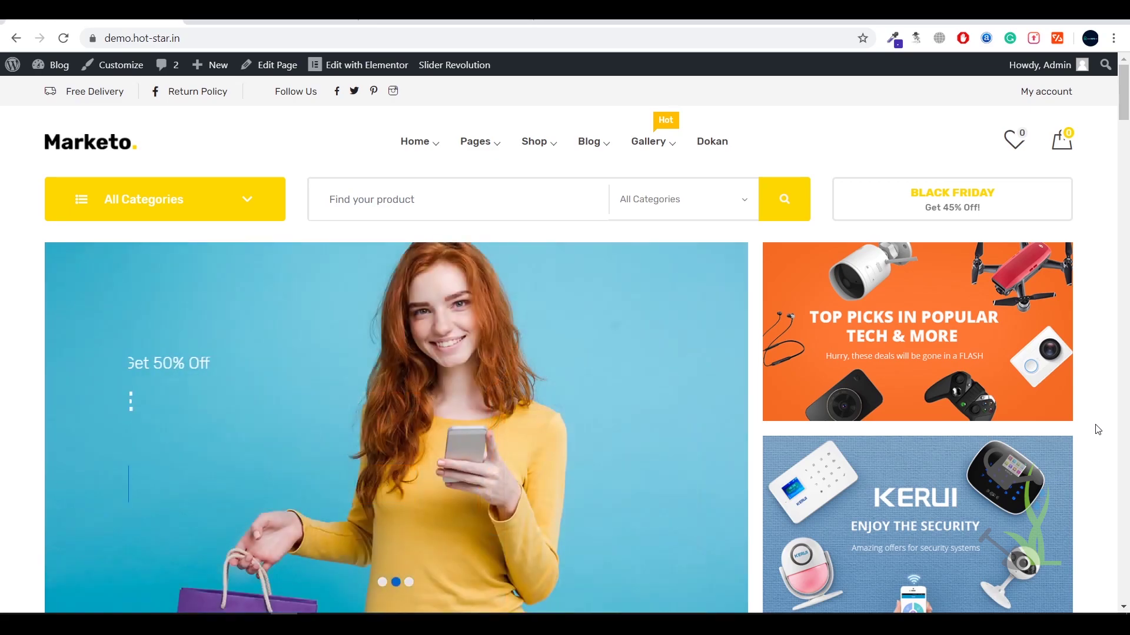
scroll(1098, 430, "down", 5)
scroll(1094, 428, "up", 5)
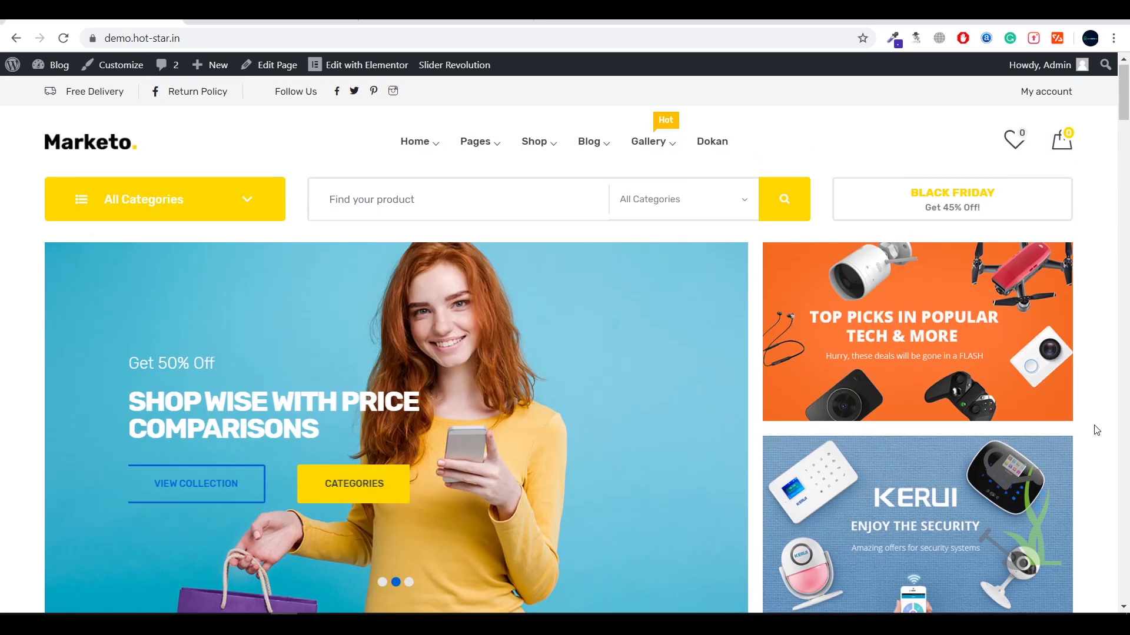
scroll(1094, 428, "down", 2)
scroll(536, 414, "down", 4)
scroll(536, 415, "down", 4)
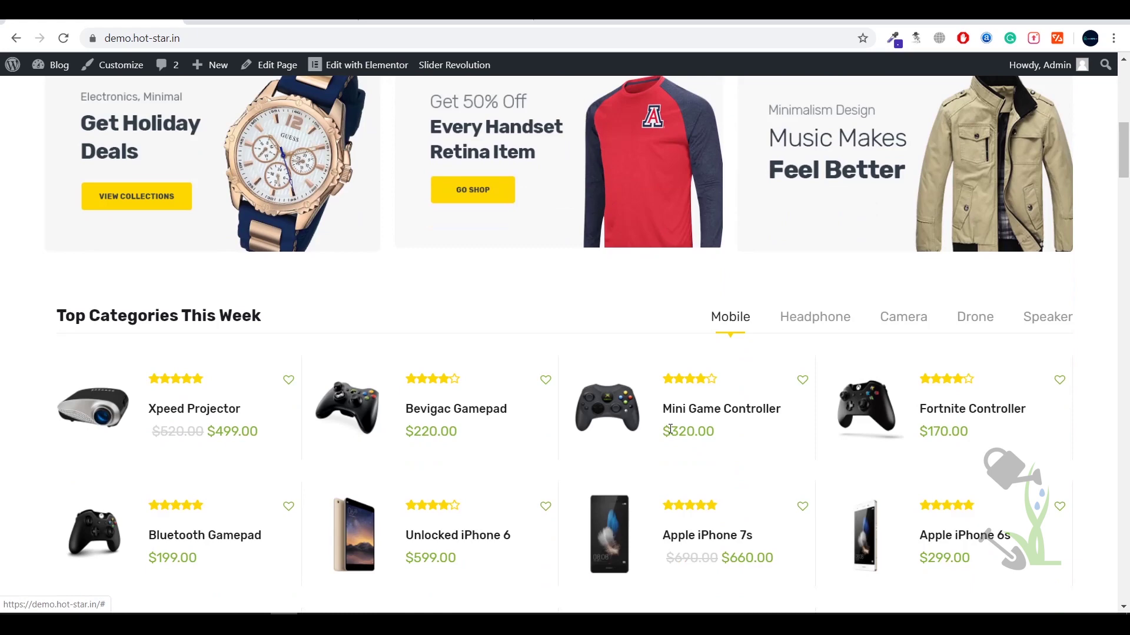
scroll(575, 412, "down", 4)
scroll(264, 385, "up", 3)
scroll(264, 386, "down", 1)
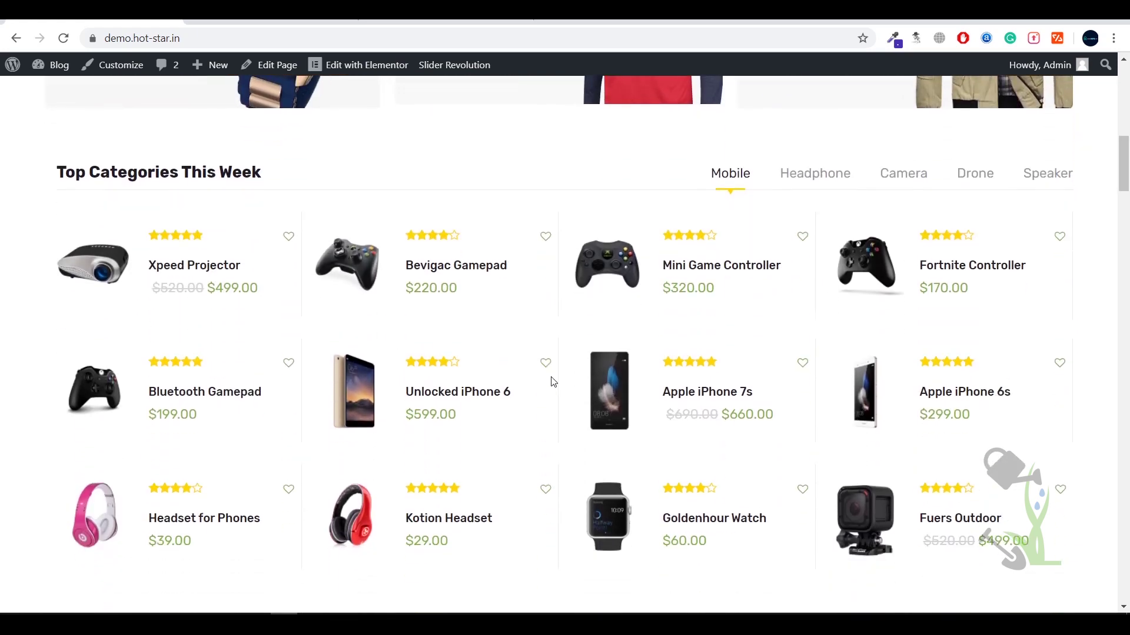
scroll(552, 379, "down", 5)
scroll(553, 387, "down", 2)
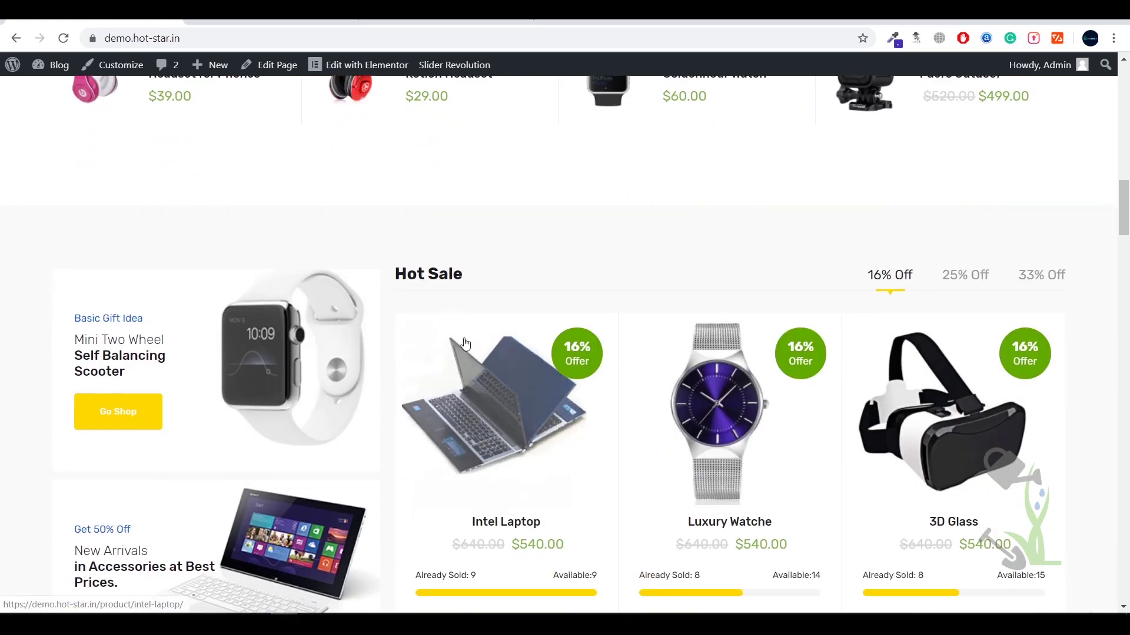
- Switch the hot sale tabs to 25% Off and 33% Off, then scroll to the footer and back
left_click(967, 281)
left_click(1053, 276)
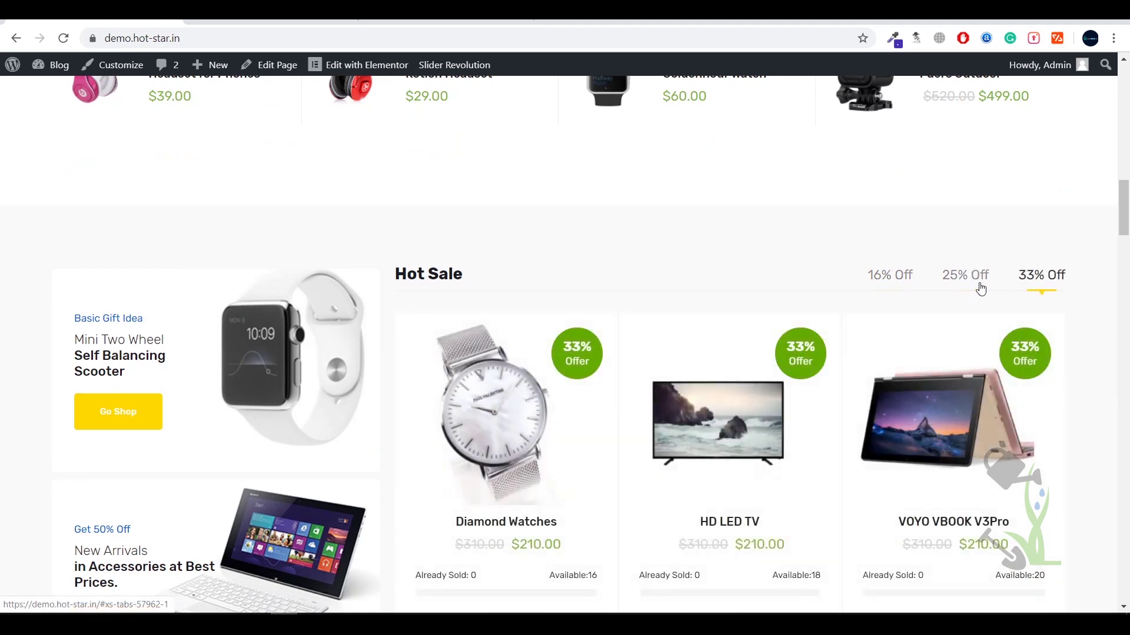
scroll(968, 341, "down", 4)
scroll(968, 341, "up", 6)
scroll(968, 342, "down", 9)
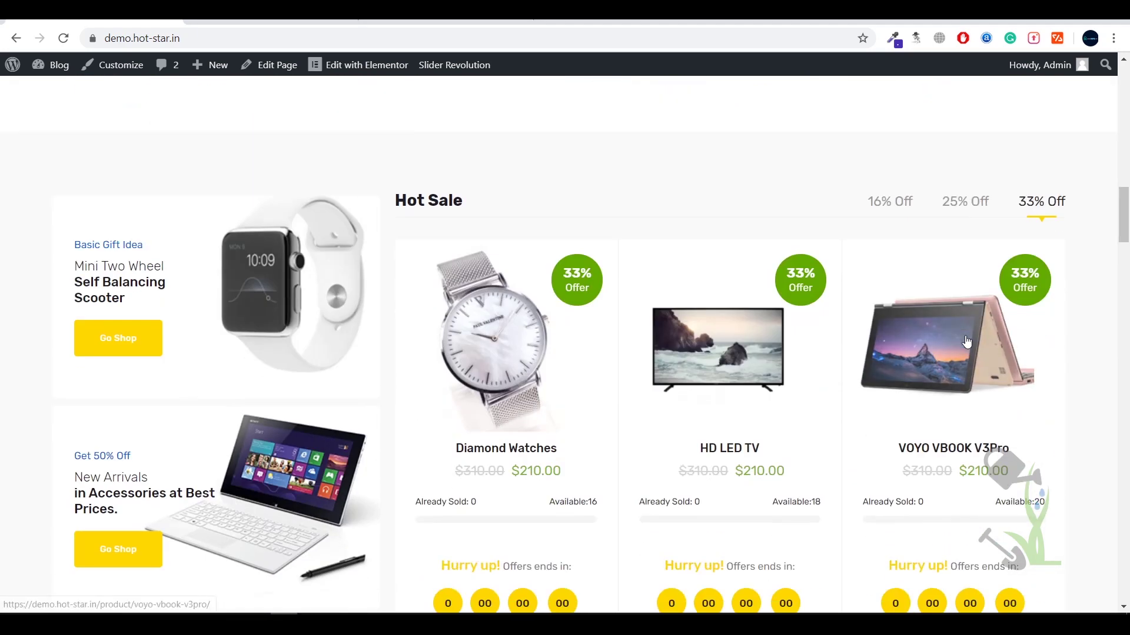
scroll(257, 294, "down", 8)
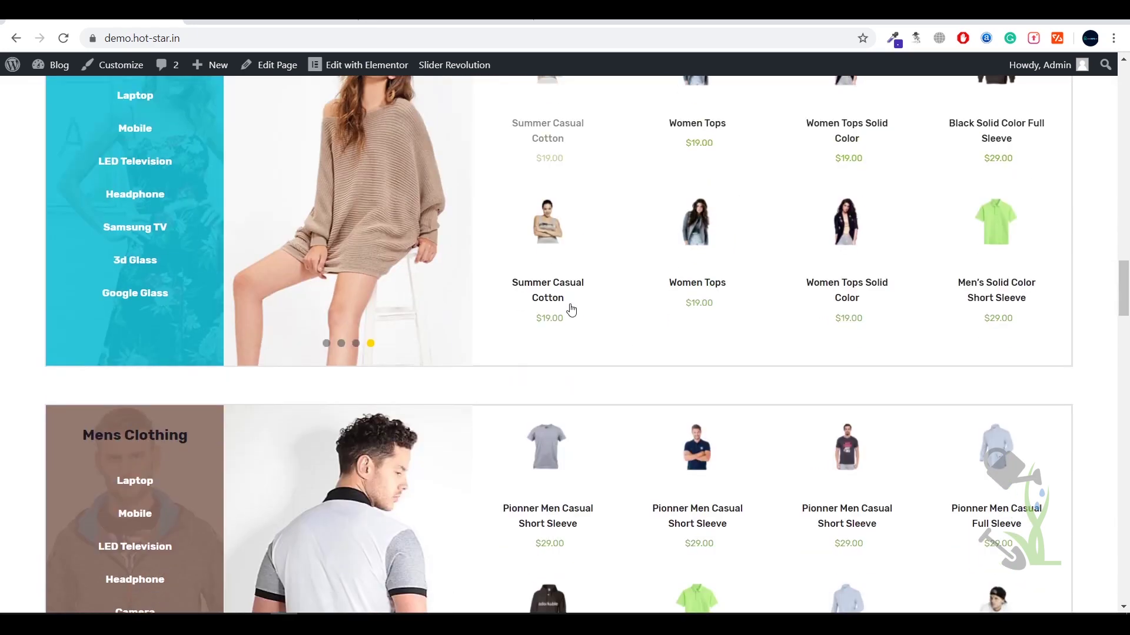
scroll(298, 299, "up", 4)
scroll(299, 299, "up", 1)
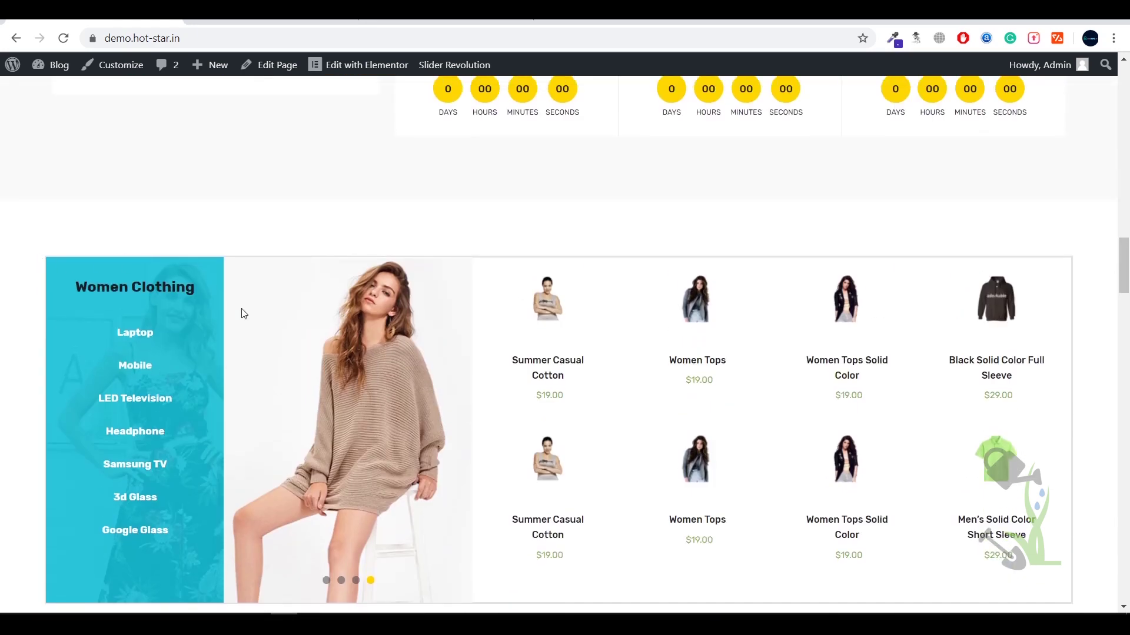
scroll(298, 388, "down", 1)
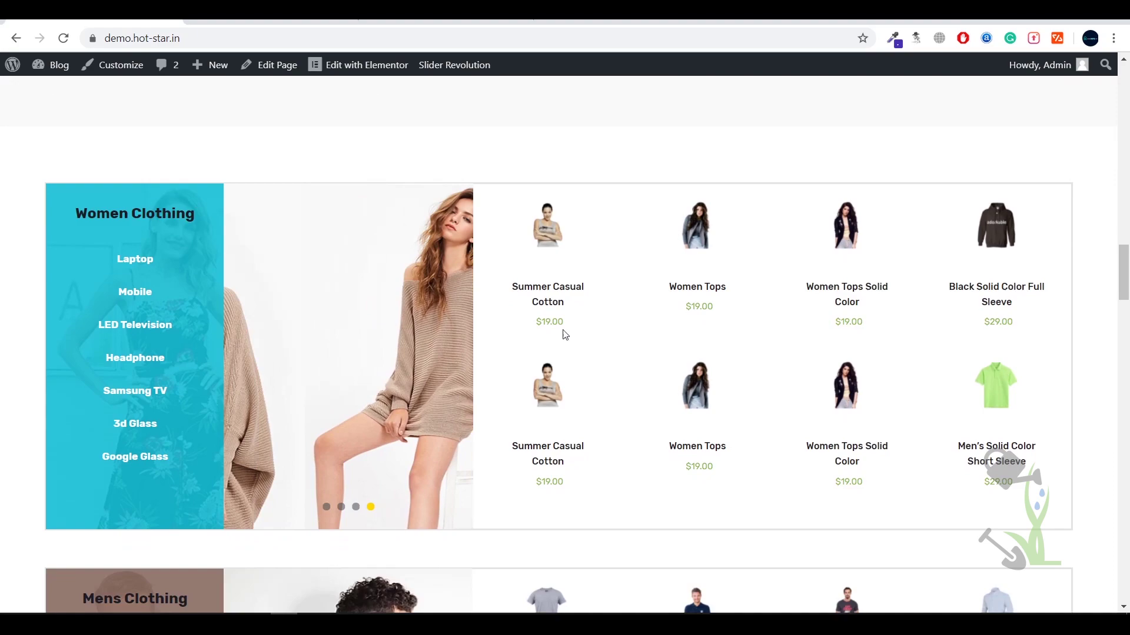
scroll(510, 366, "down", 4)
scroll(177, 344, "up", 3)
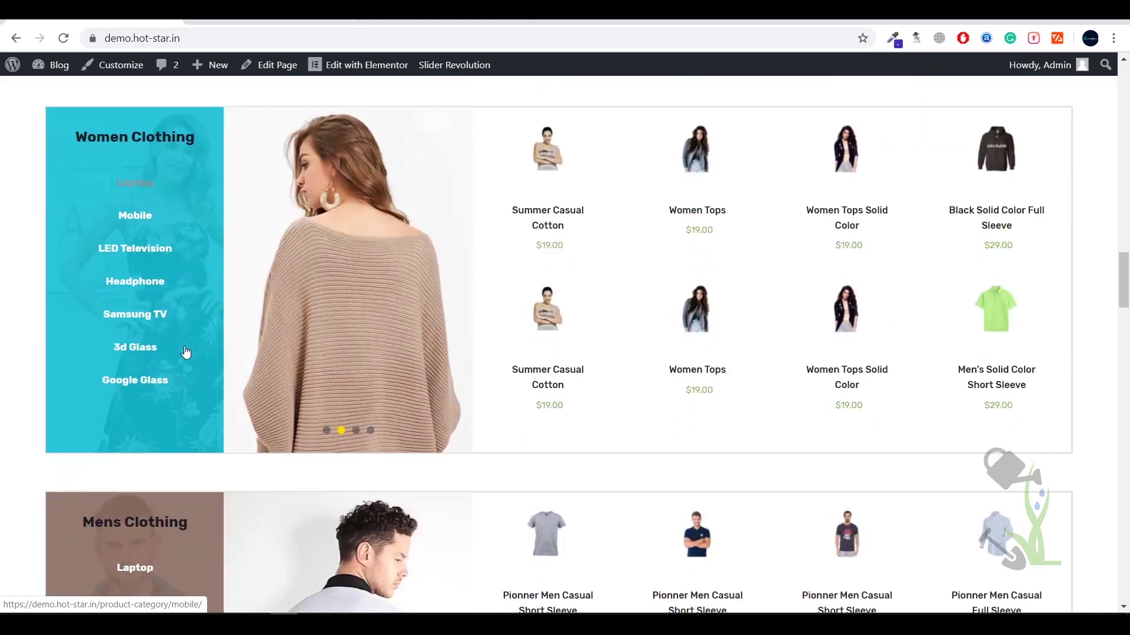
scroll(170, 362, "down", 7)
scroll(147, 372, "down", 5)
scroll(207, 320, "down", 8)
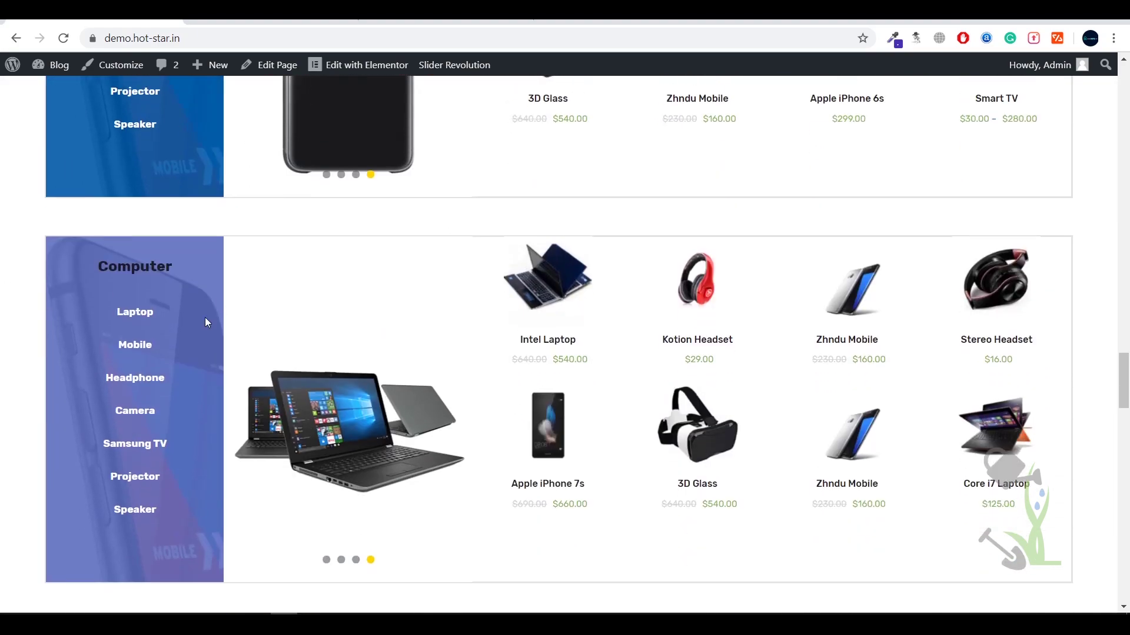
scroll(534, 335, "down", 15)
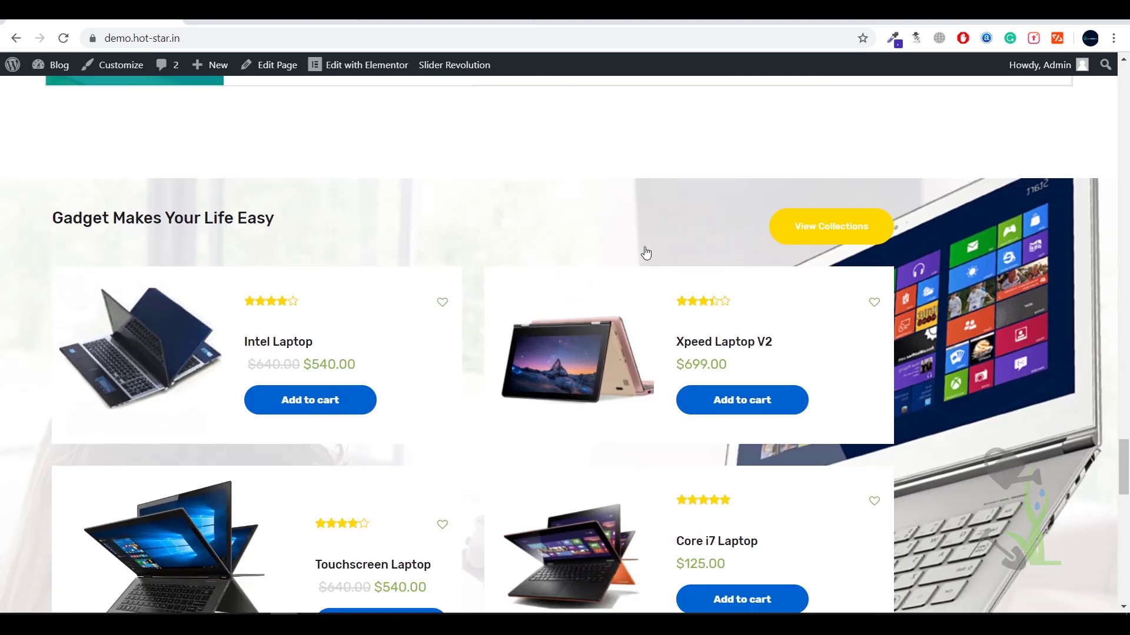
scroll(587, 272, "down", 13)
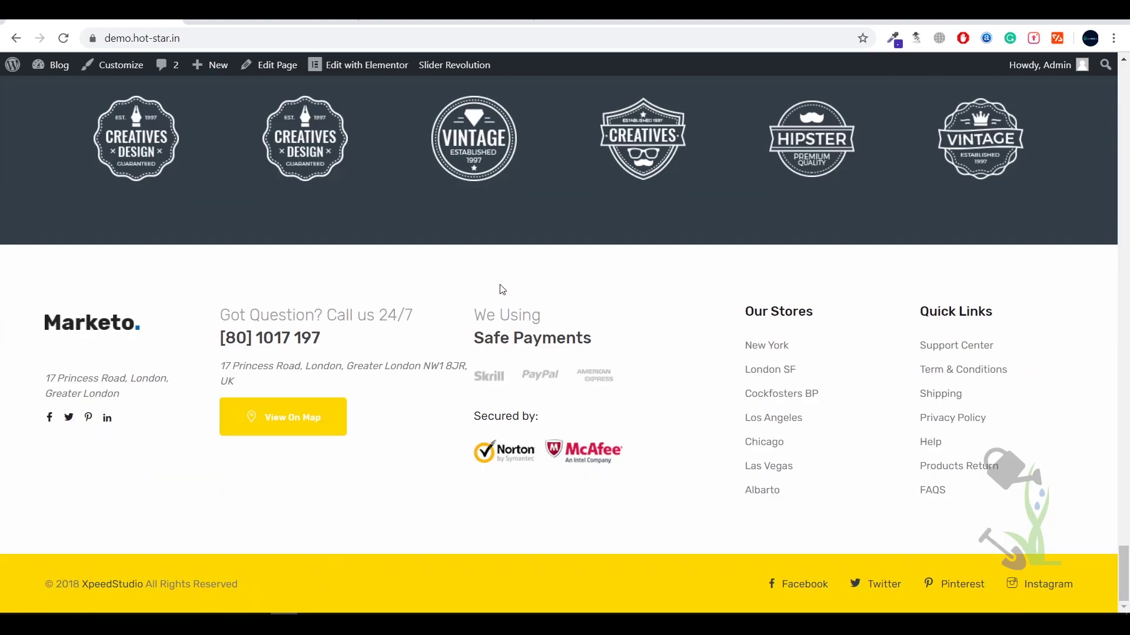
scroll(769, 277, "up", 20)
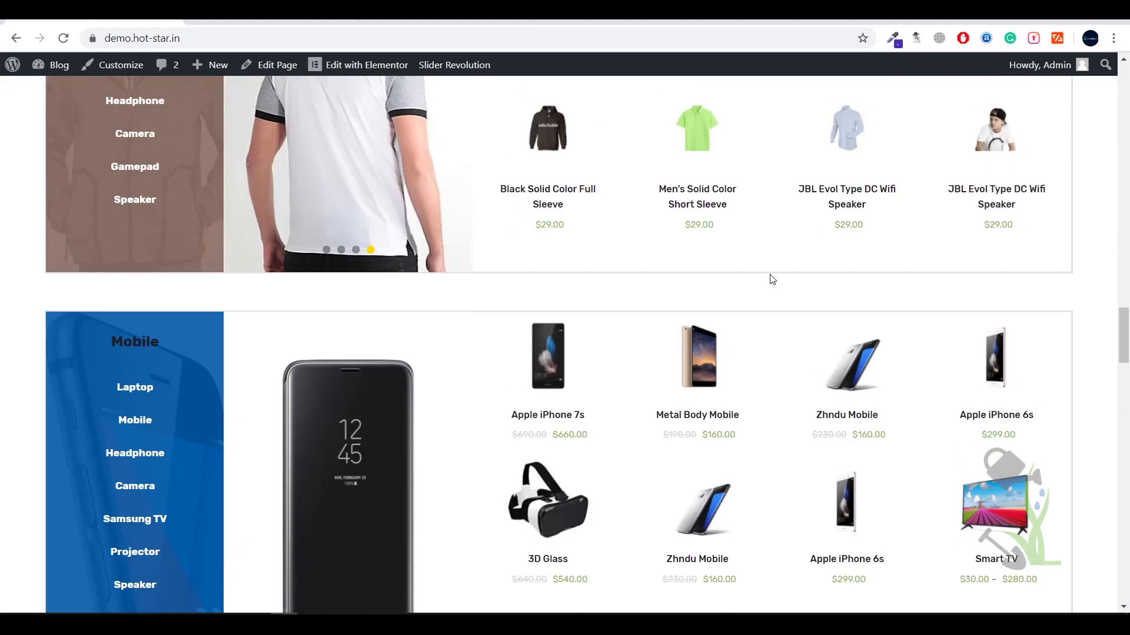
scroll(773, 279, "up", 20)
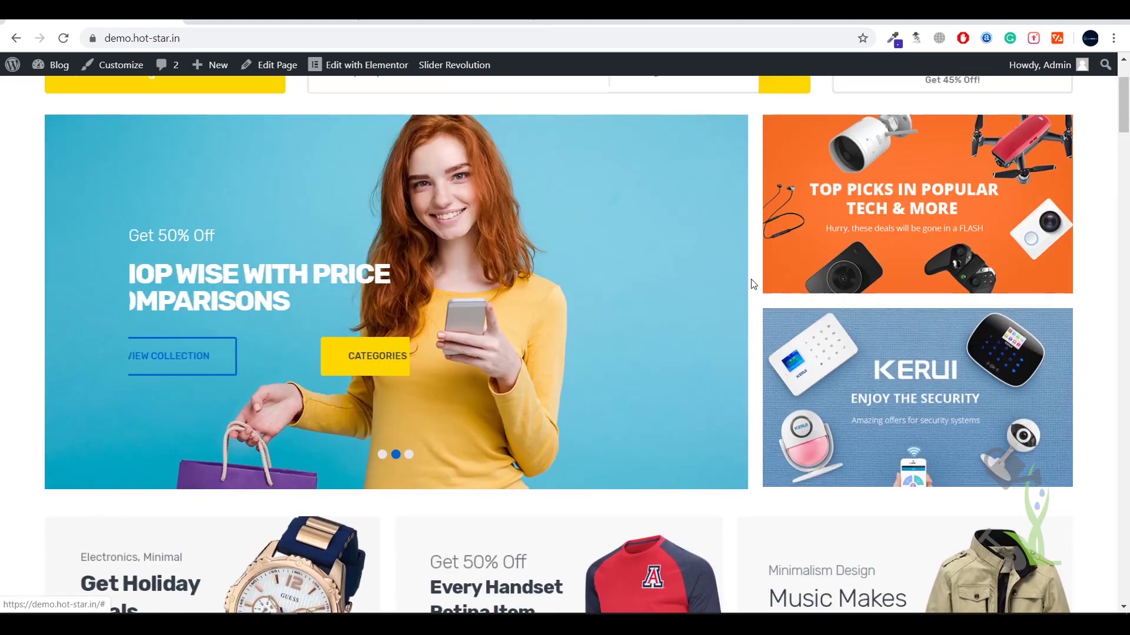
right_click(753, 284)
left_click(812, 443)
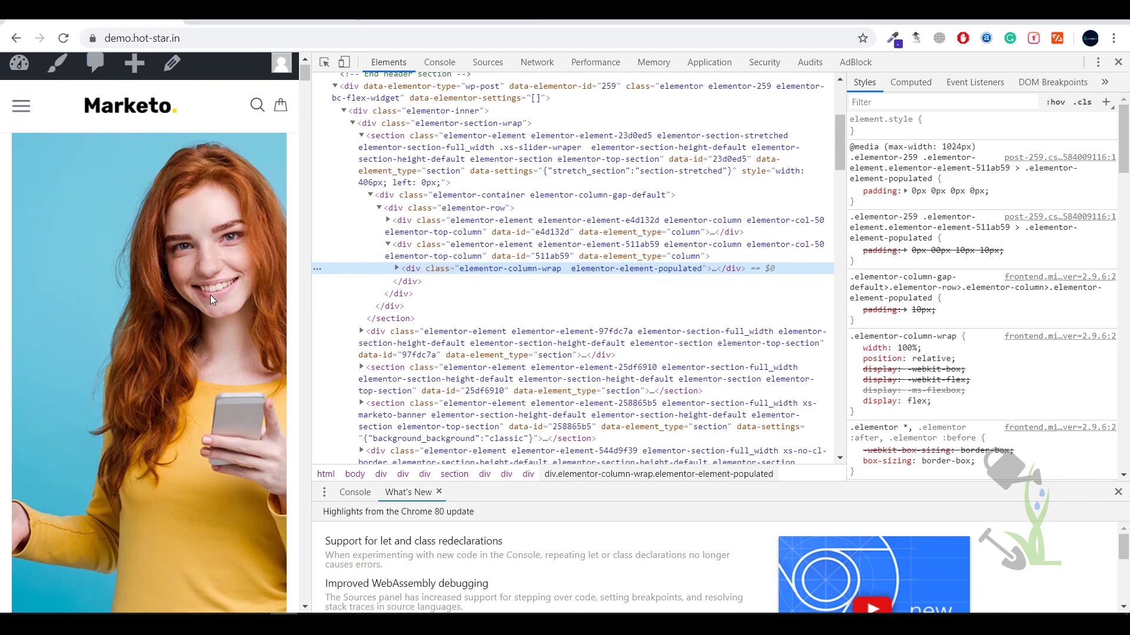
scroll(212, 297, "down", 10)
scroll(215, 299, "up", 10)
scroll(217, 302, "down", 13)
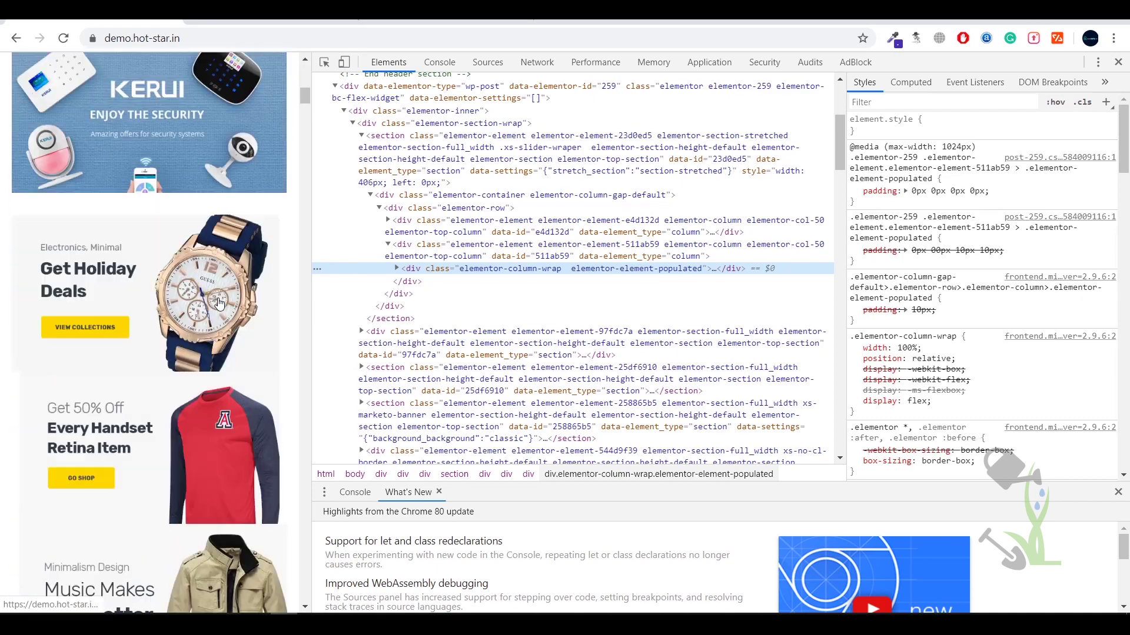
scroll(219, 302, "down", 20)
scroll(217, 312, "down", 20)
scroll(205, 416, "down", 20)
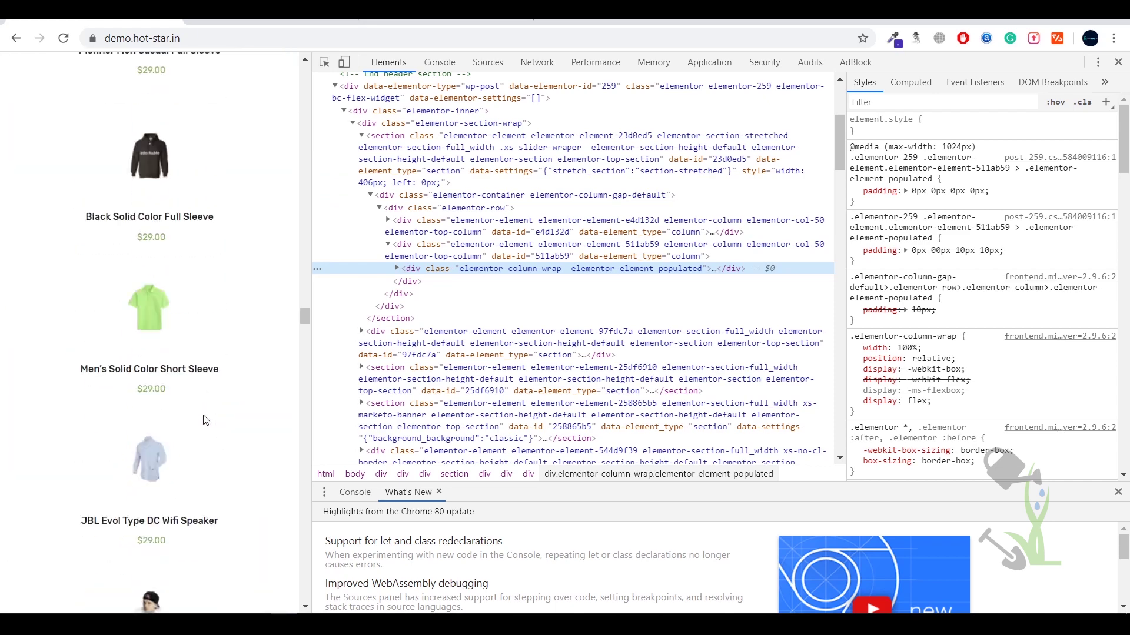
scroll(206, 420, "down", 7)
left_click(1118, 61)
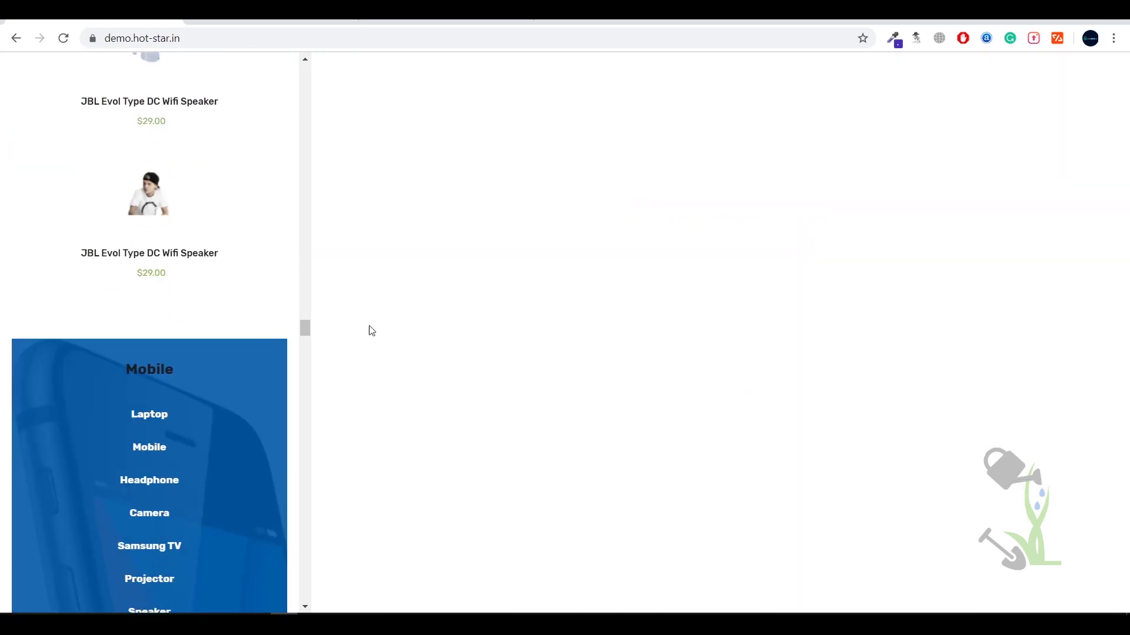
scroll(460, 286, "up", 20)
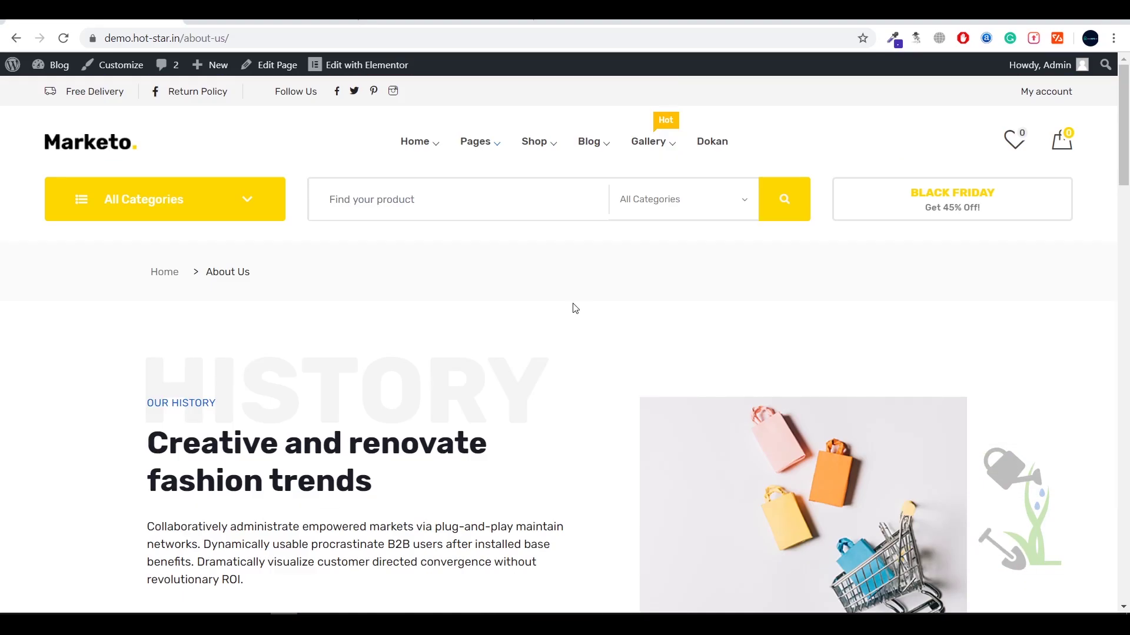
- Scroll through the About Us page's history, vision and team sections
scroll(562, 330, "down", 10)
scroll(555, 323, "up", 9)
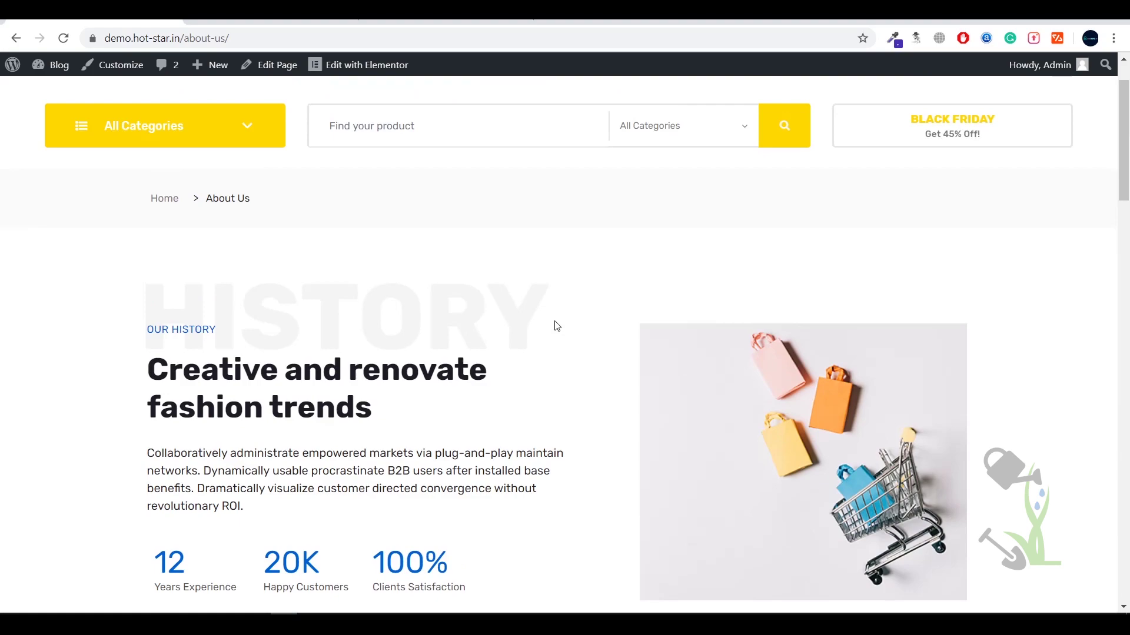
scroll(547, 318, "down", 14)
scroll(536, 307, "down", 8)
scroll(535, 307, "up", 18)
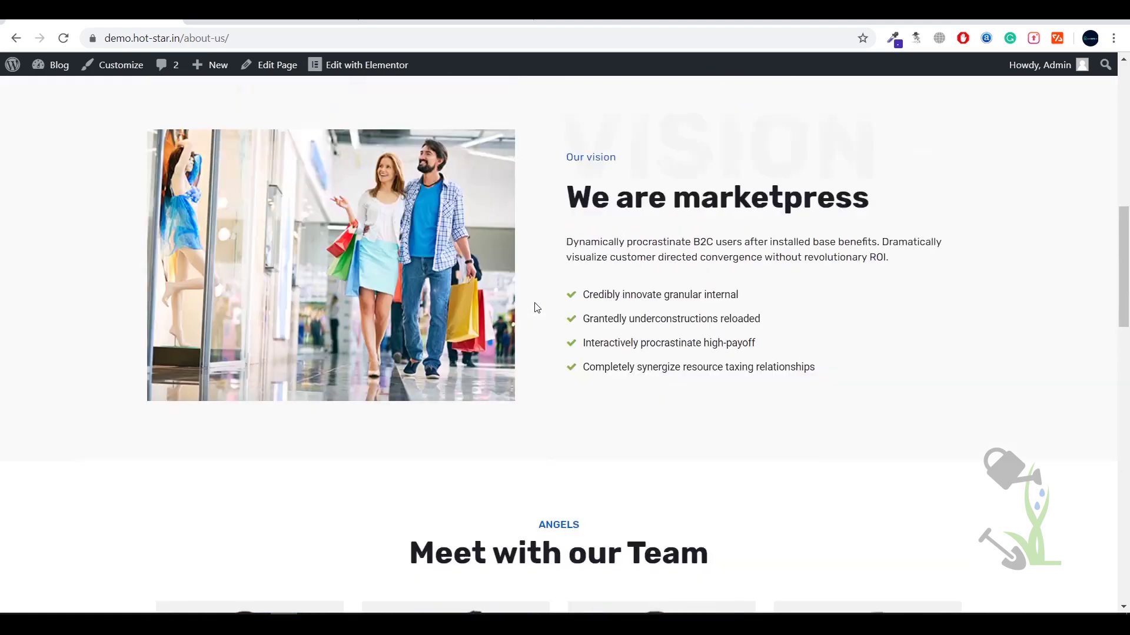
scroll(537, 307, "down", 8)
scroll(536, 306, "down", 12)
scroll(533, 318, "up", 5)
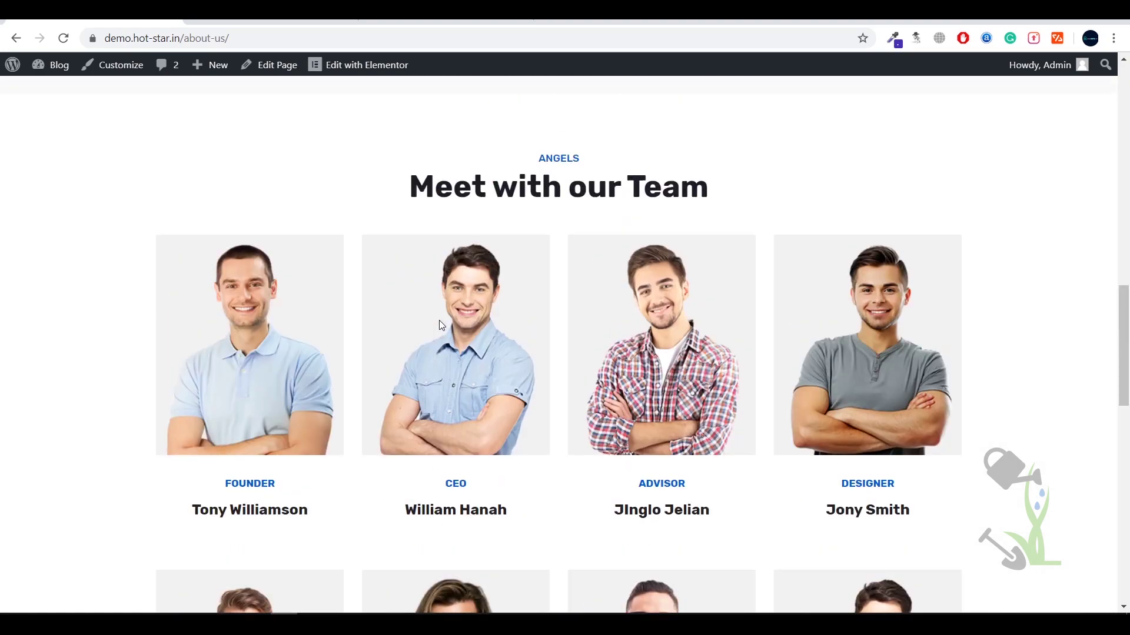
scroll(534, 327, "down", 4)
scroll(547, 332, "down", 6)
scroll(518, 324, "up", 5)
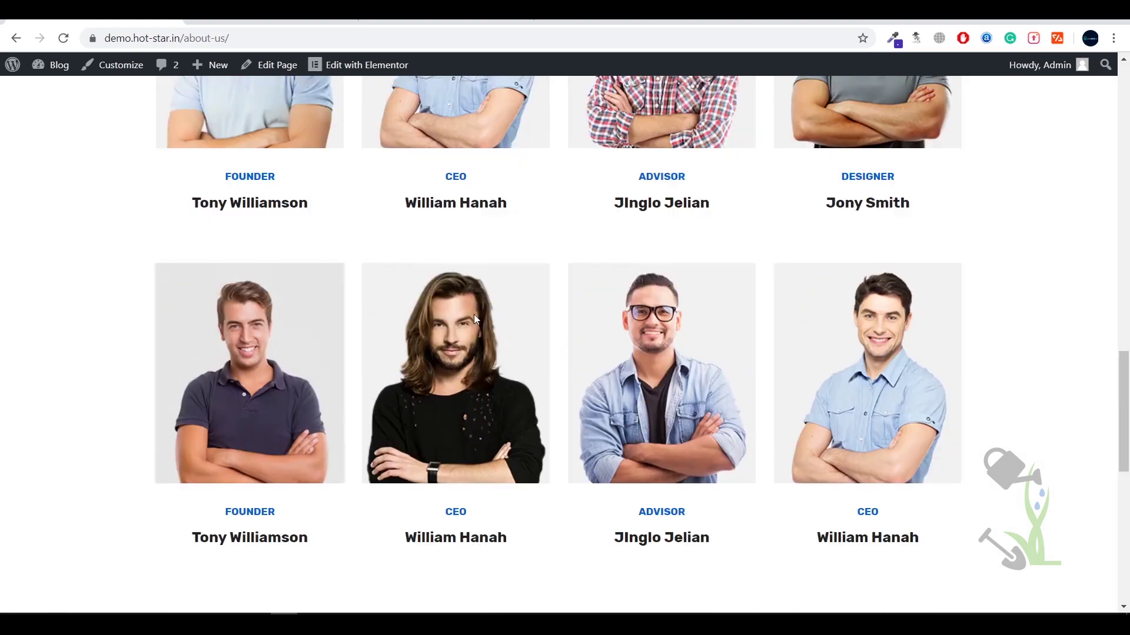
scroll(521, 433, "down", 5)
scroll(521, 433, "up", 15)
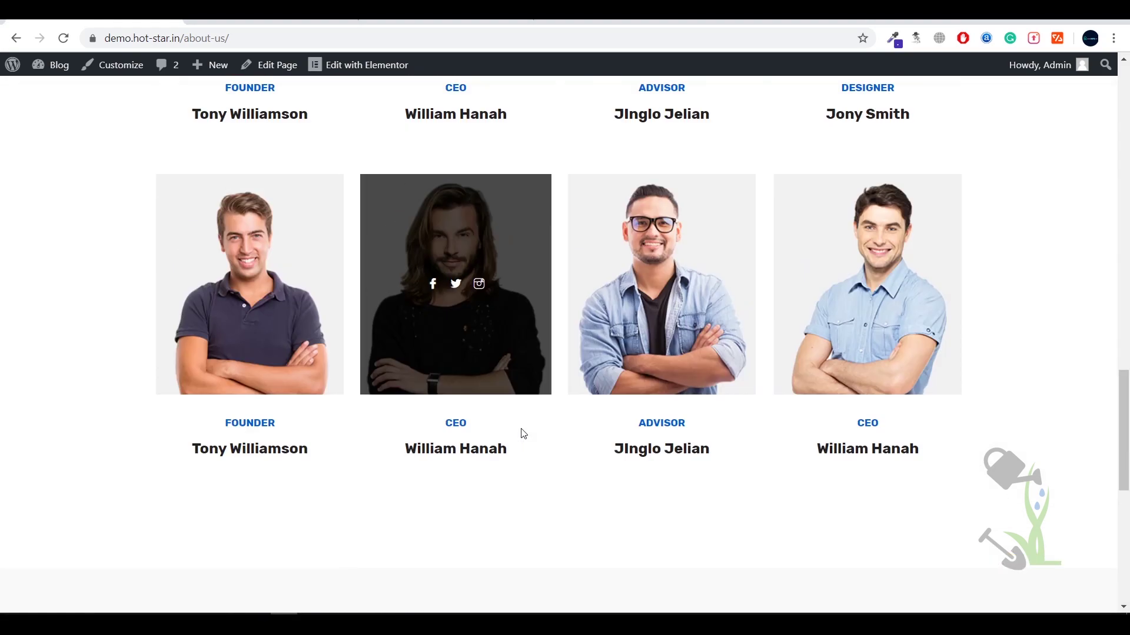
- Go to the Contact page from the Pages menu and look over its Get in touch form
mouse_move(496, 147)
left_click(502, 227)
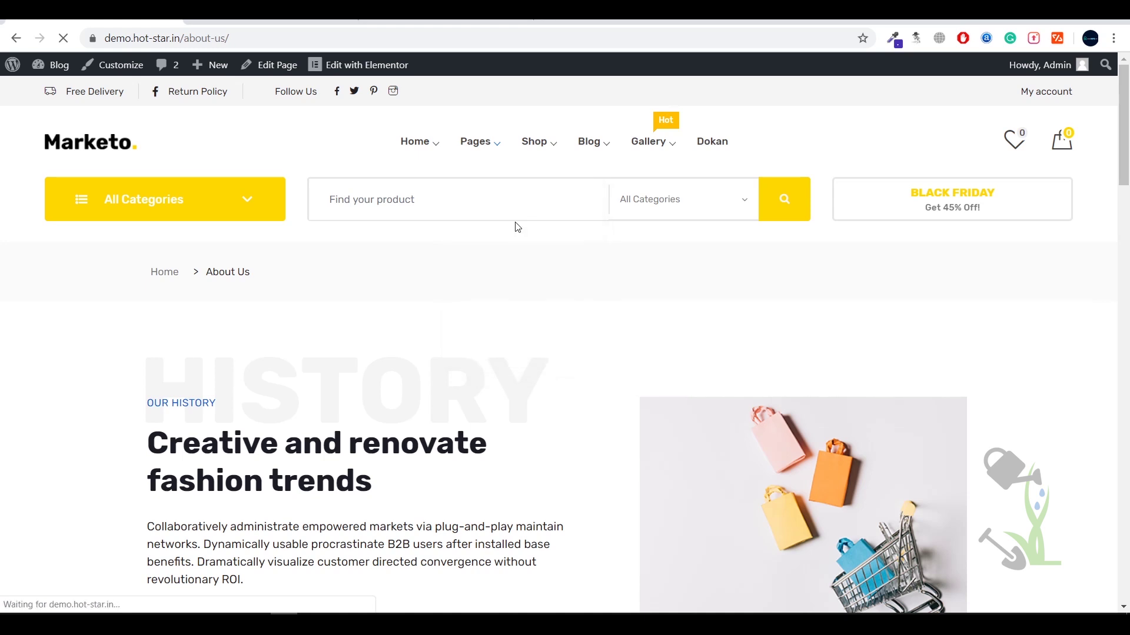
scroll(578, 253, "down", 5)
scroll(581, 237, "up", 5)
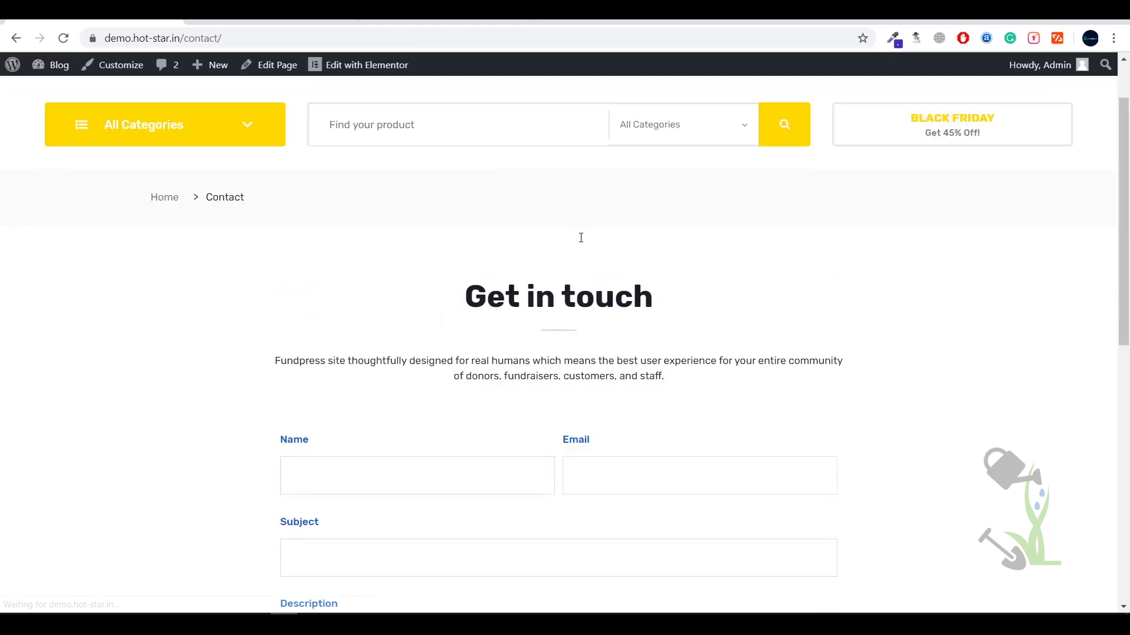
scroll(580, 222, "down", 5)
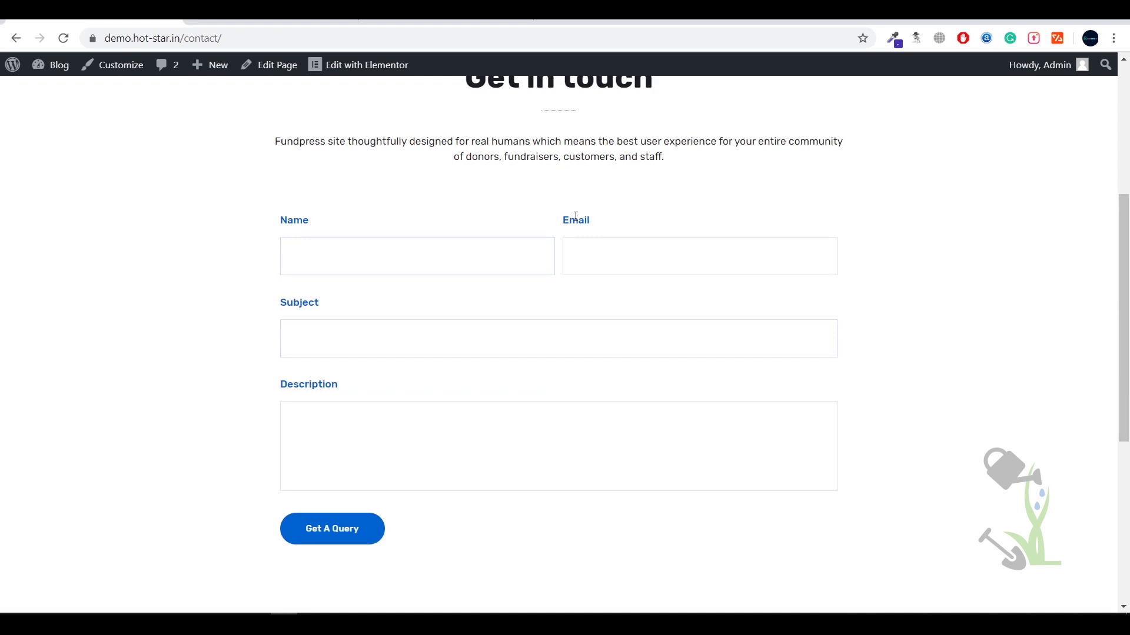
scroll(575, 216, "up", 5)
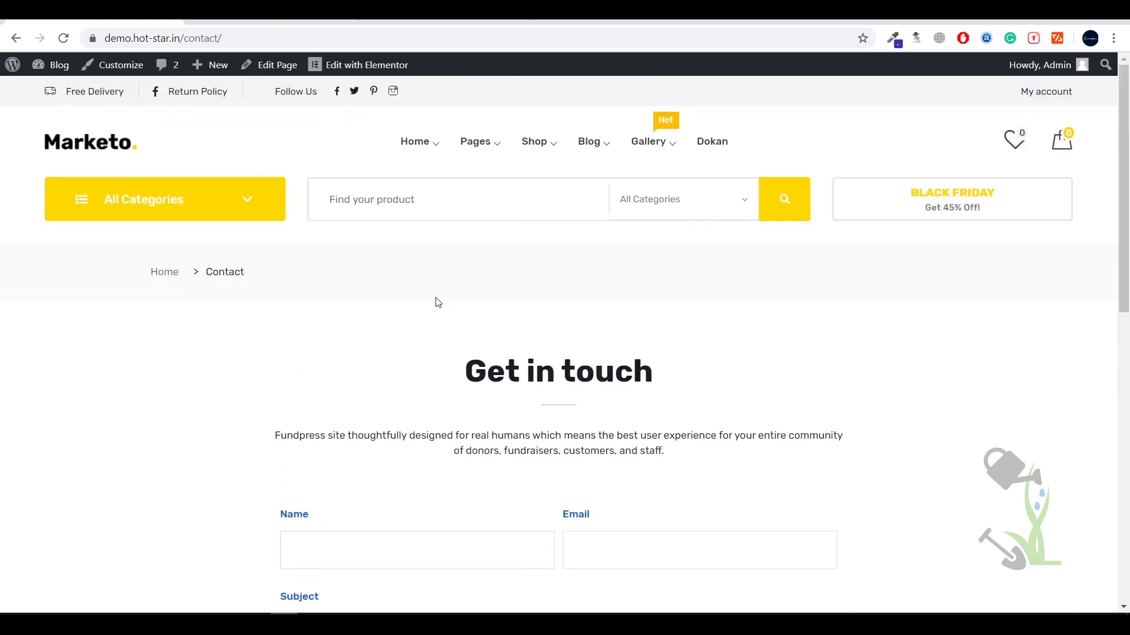
- Browse the Home 01–09 demo menu, open Home 09 (a 404 page), then click the Marketo logo
mouse_move(436, 144)
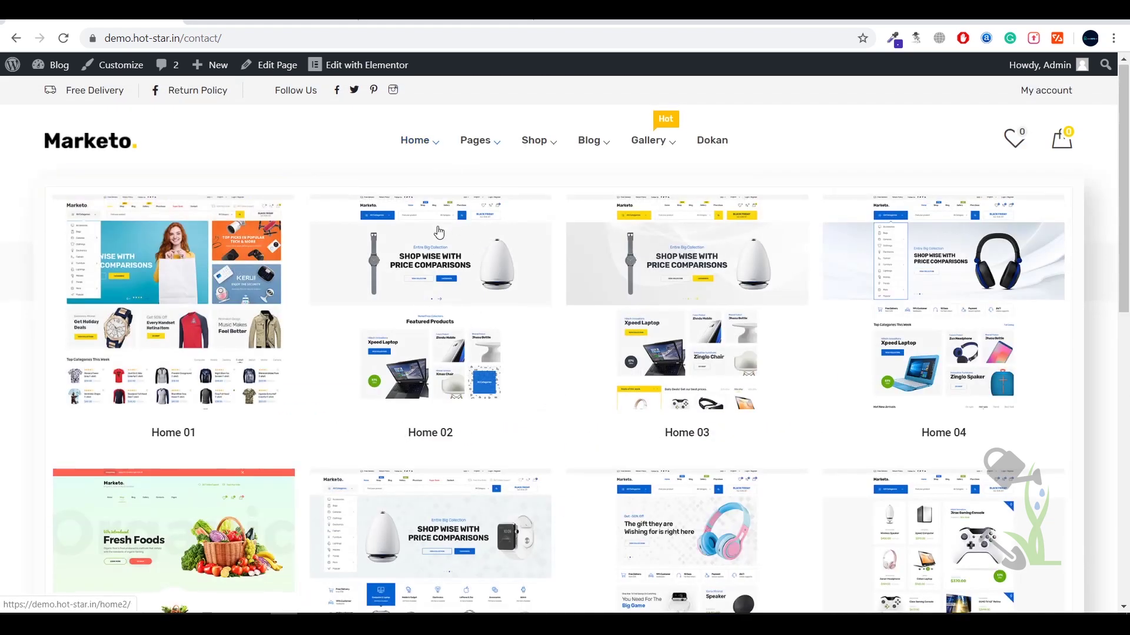
scroll(474, 223, "down", 5)
scroll(410, 325, "down", 3)
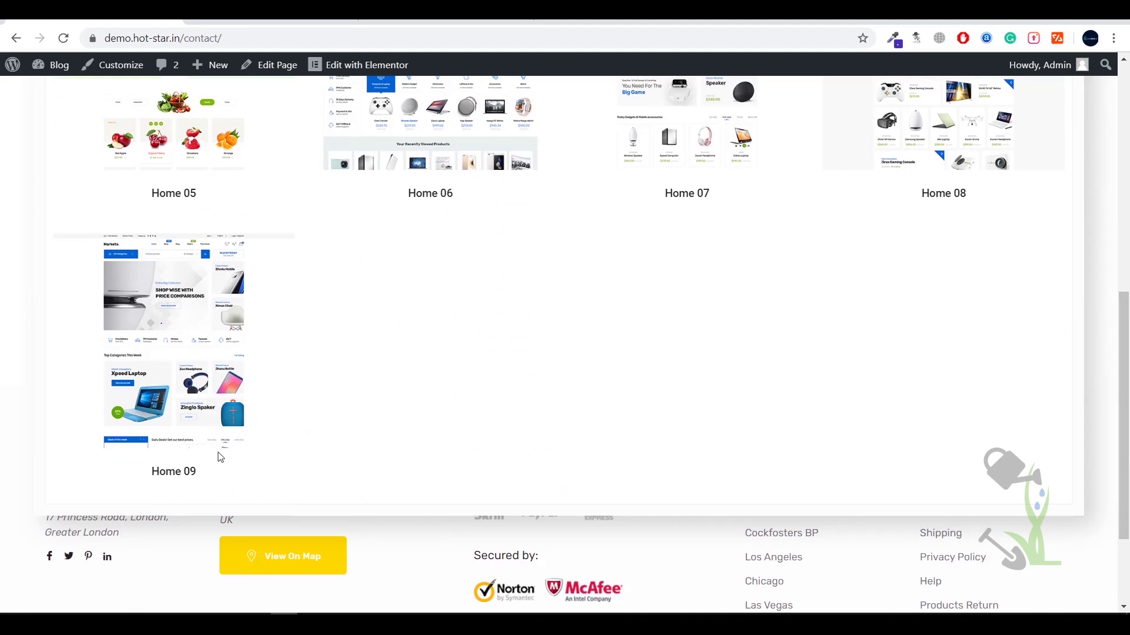
scroll(220, 458, "up", 8)
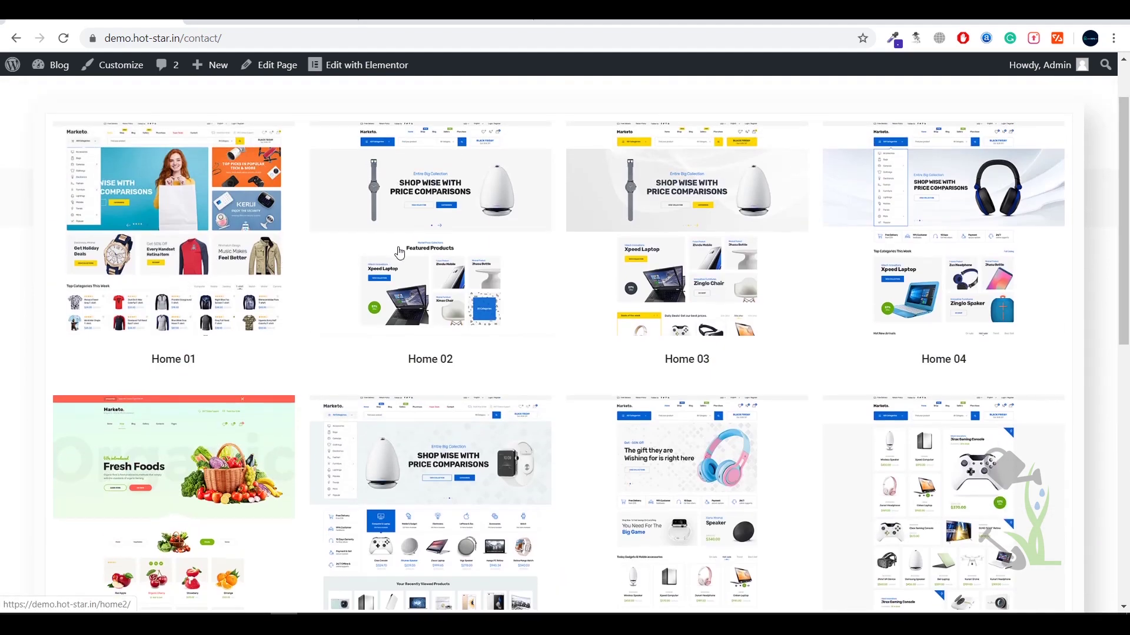
scroll(291, 294, "down", 6)
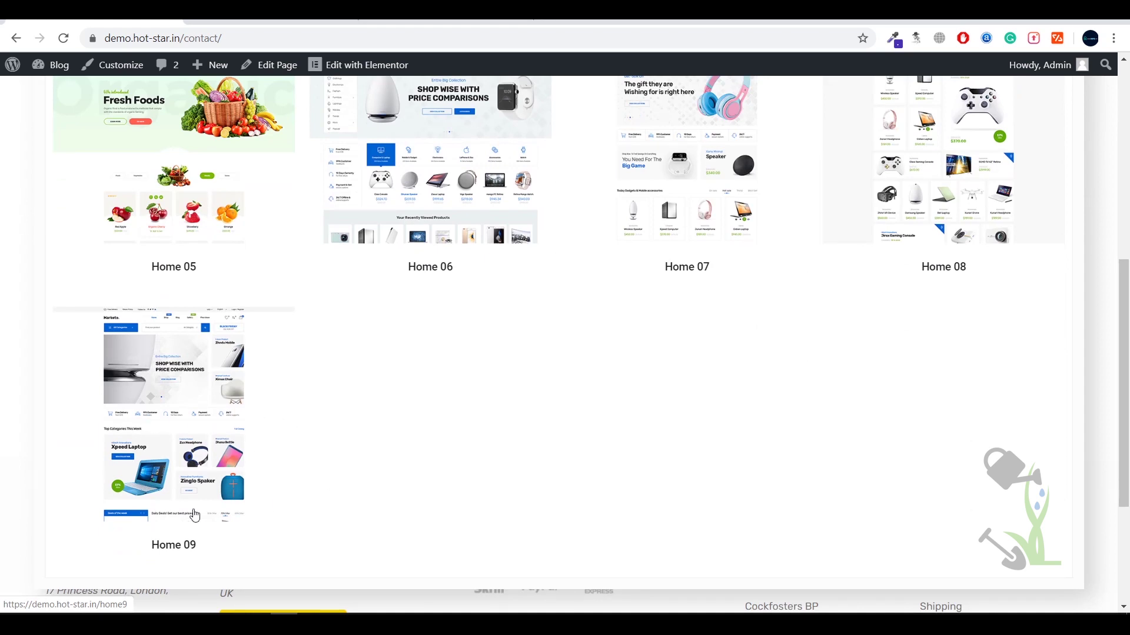
left_click(173, 547)
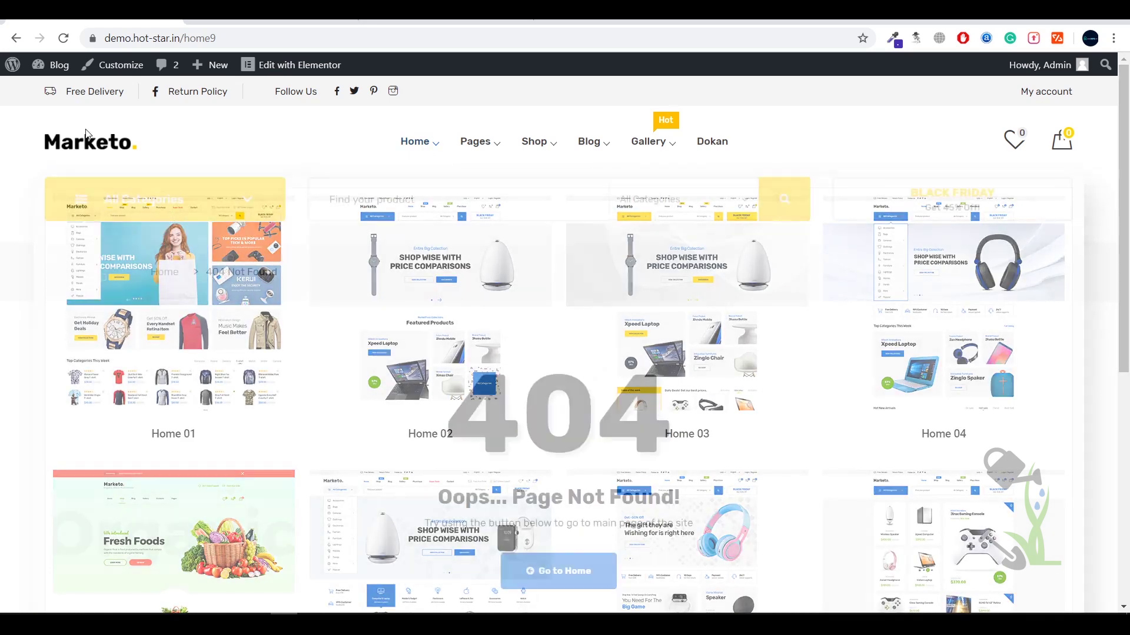
left_click(111, 141)
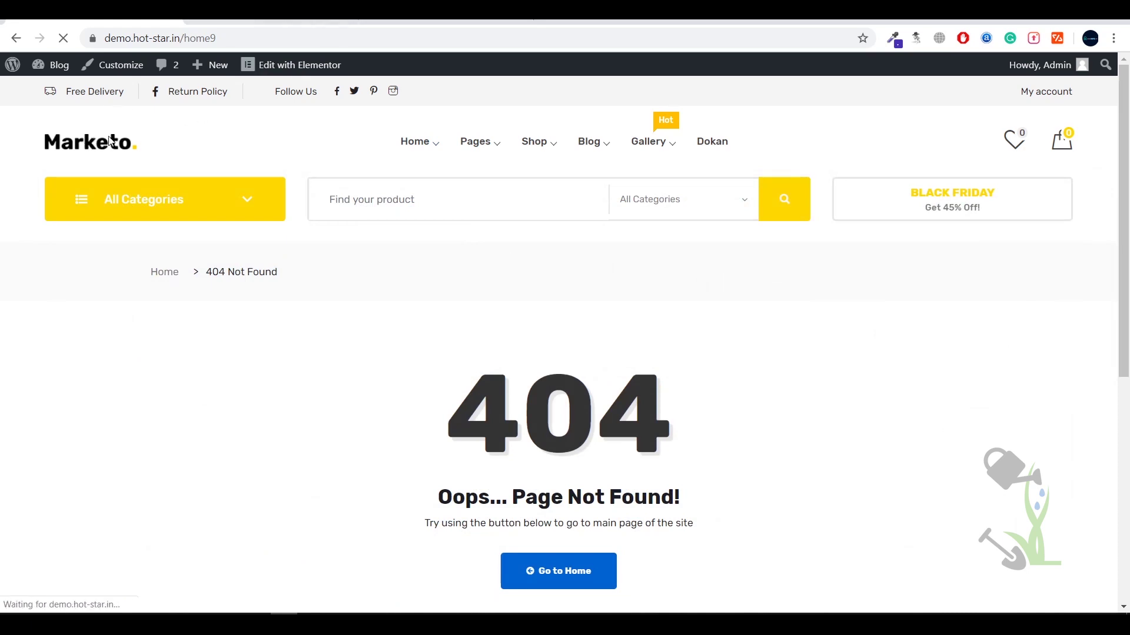